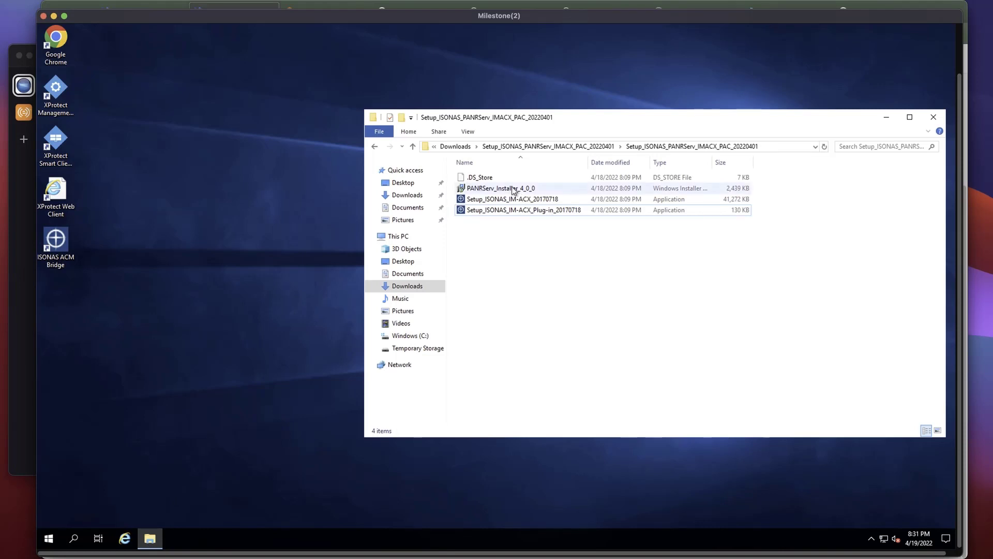
- Install PanrServ from PANRServ_Installer_4_0_0 into C:\ISONAS\PanrServ\ for the current user only, and close the finished installer
{"action": "mouse_move", "coordinate": [514, 191]}
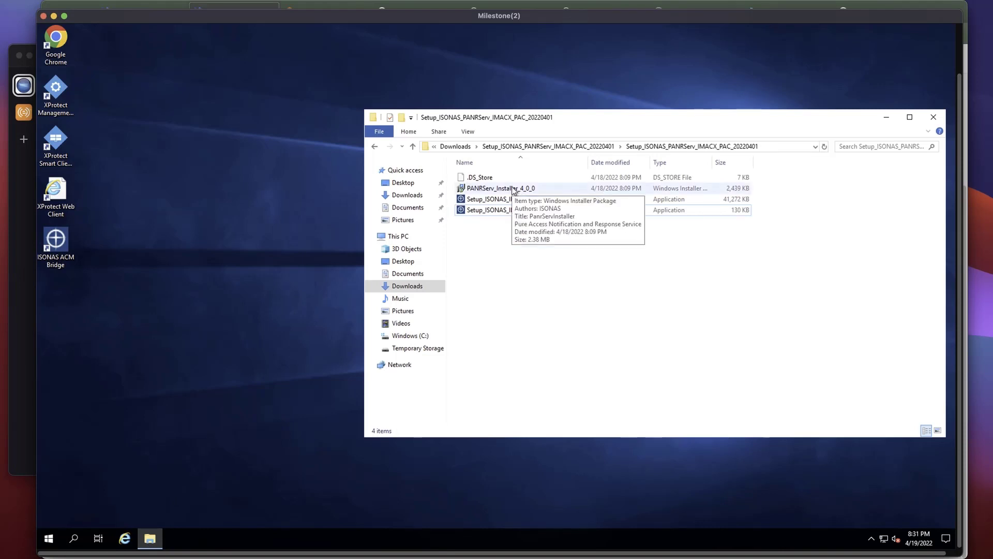
{"action": "double_click", "coordinate": [514, 189]}
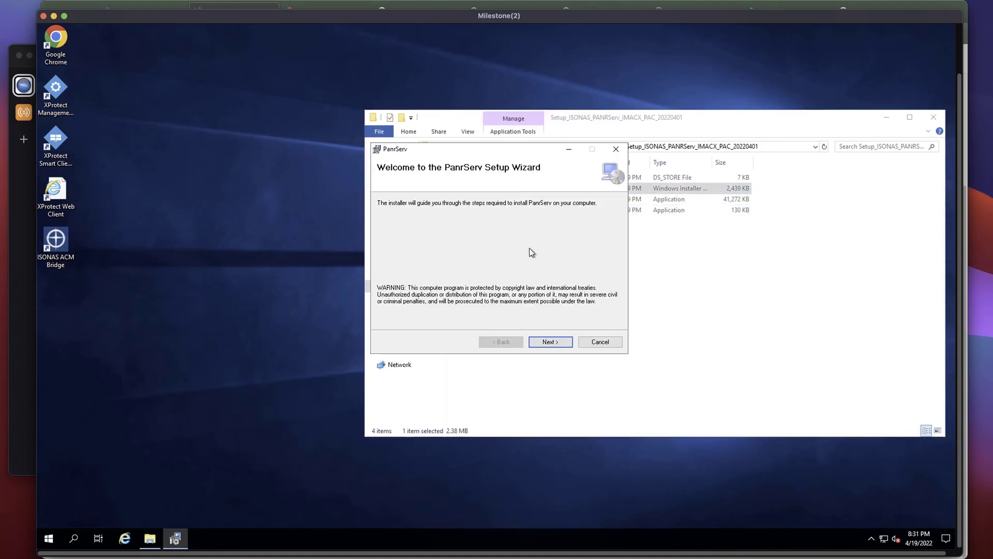
{"action": "left_click", "coordinate": [556, 343]}
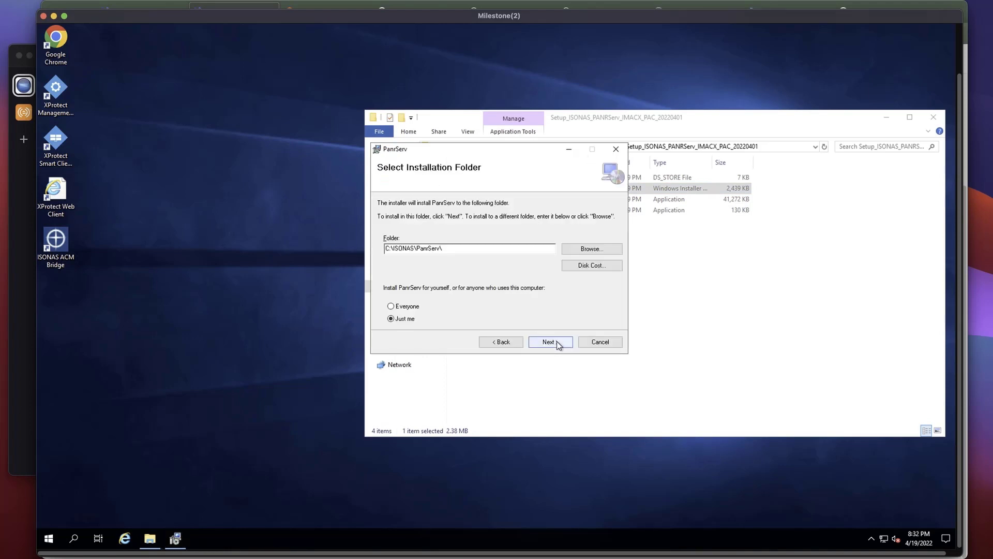
{"action": "left_click", "coordinate": [557, 341]}
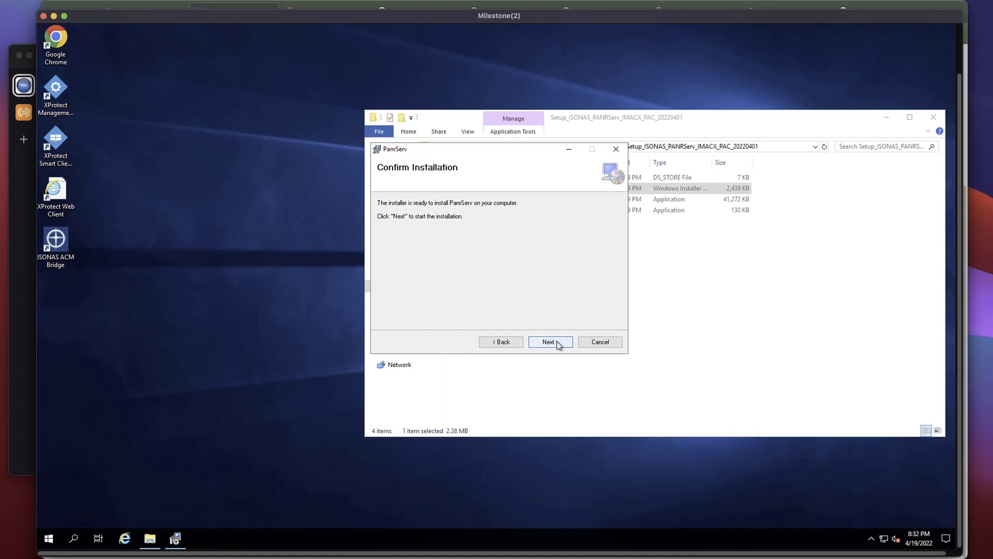
{"action": "left_click", "coordinate": [556, 342]}
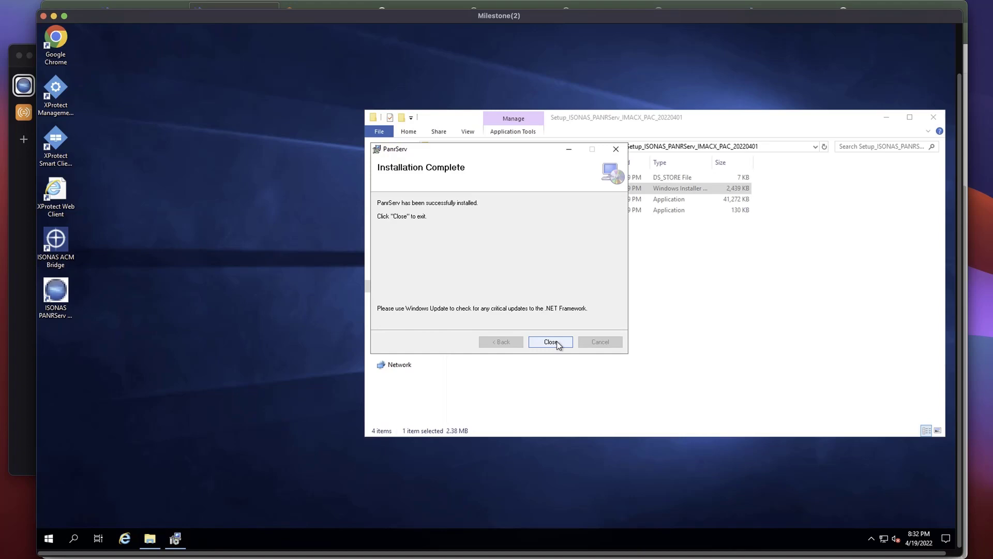
{"action": "left_click", "coordinate": [550, 342]}
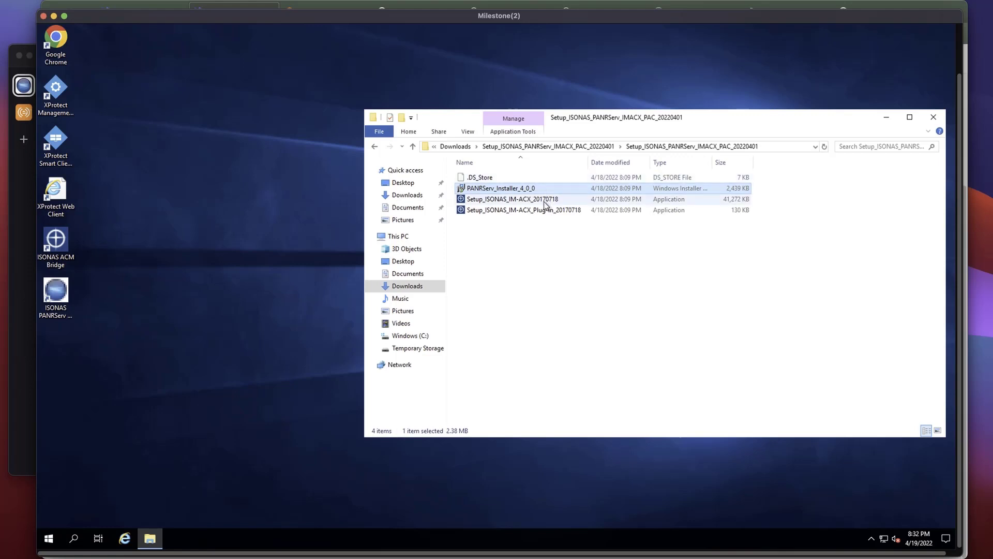
- Install IM-ACX from Setup_ISONAS_IM-ACX_20170718 with the default components into C:\ISONAS\IM-ACX, accepting the license agreement
{"action": "double_click", "coordinate": [545, 202]}
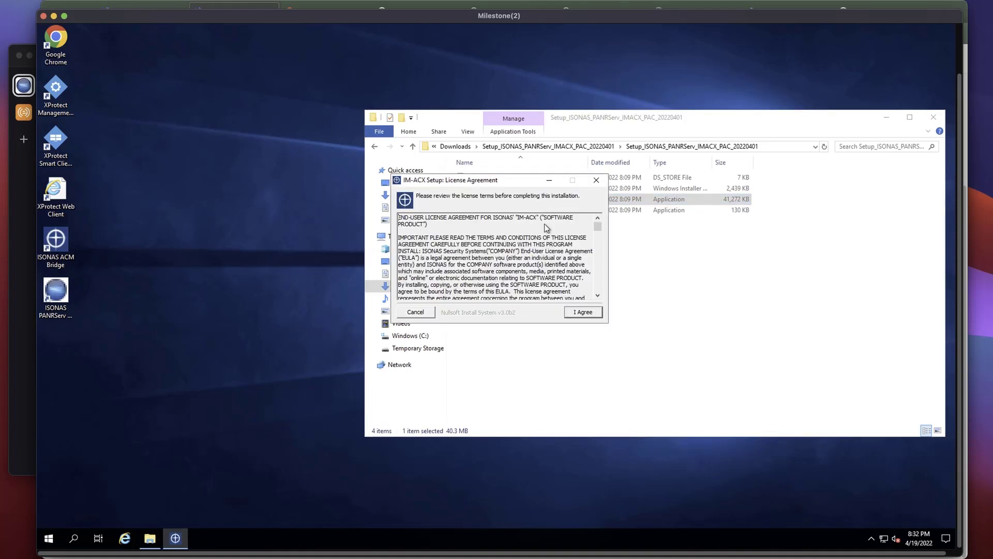
{"action": "left_click", "coordinate": [586, 313]}
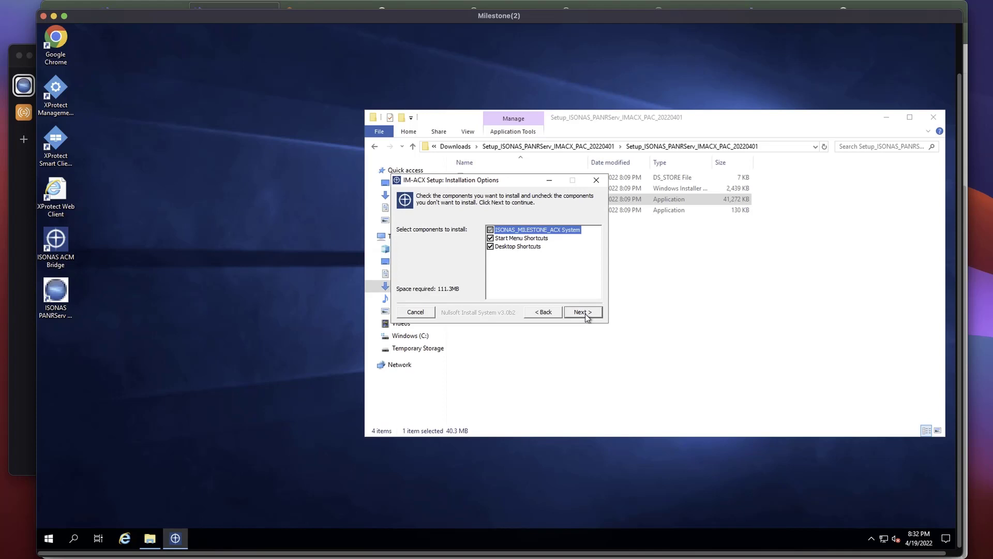
{"action": "left_click", "coordinate": [586, 313]}
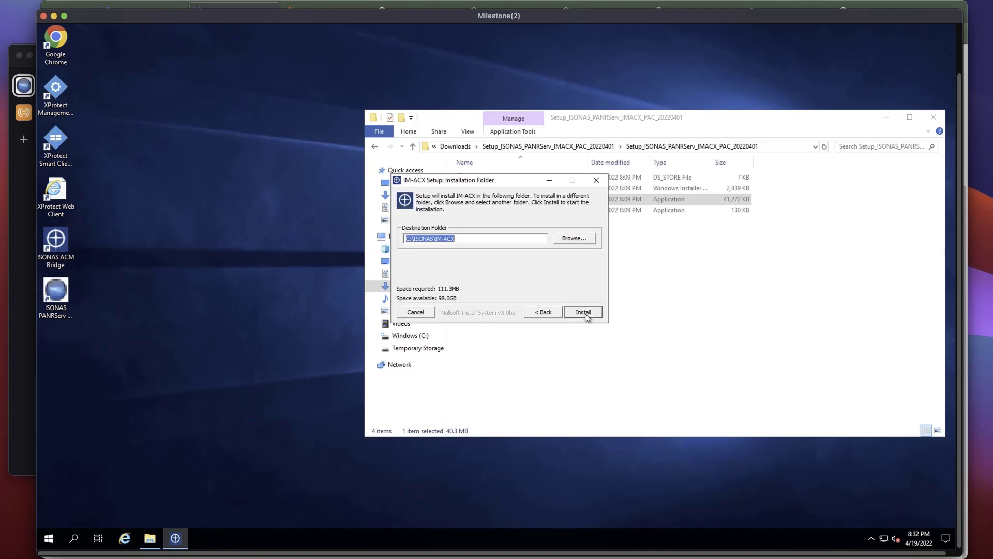
{"action": "left_click", "coordinate": [583, 312]}
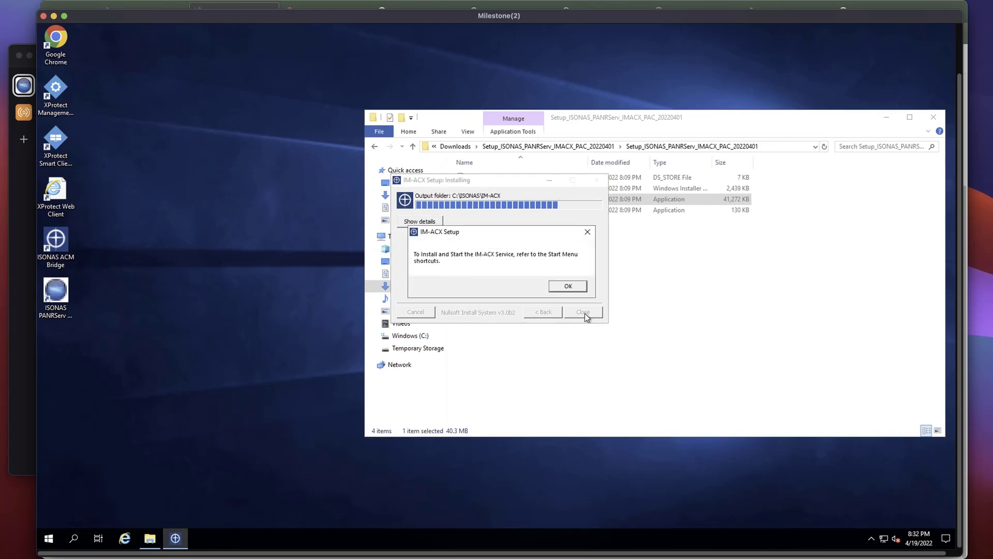
{"action": "left_click", "coordinate": [568, 286]}
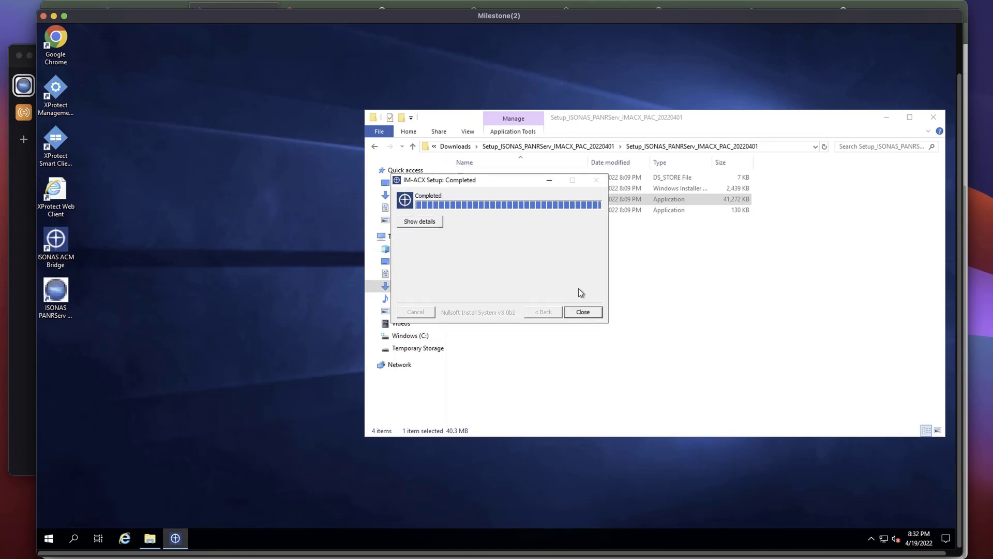
{"action": "left_click", "coordinate": [583, 312]}
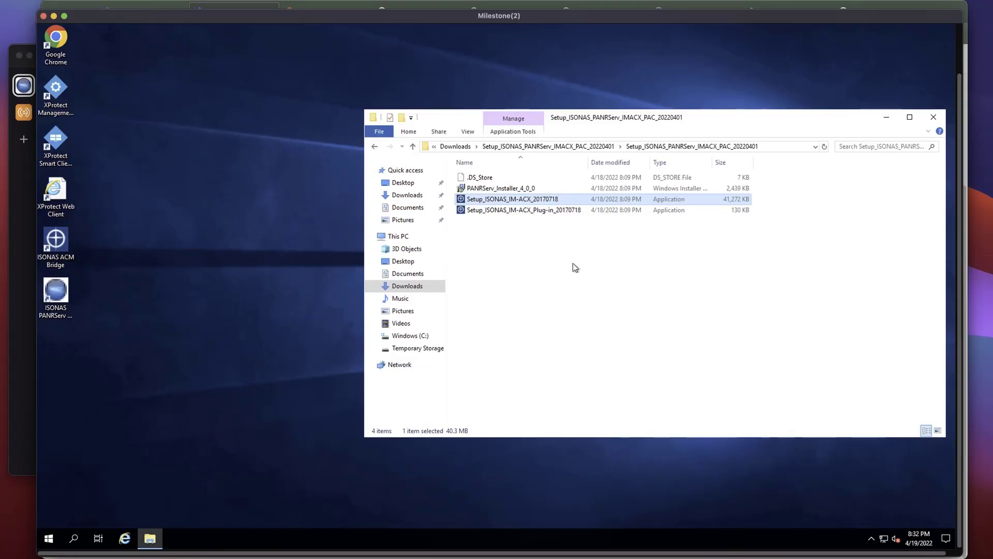
- Install the IM-ACX plug-in for XProtect with default components, stopping the Milestone Event Service, ignoring the IM-ACX.dll write error and restarting the service
{"action": "double_click", "coordinate": [562, 210]}
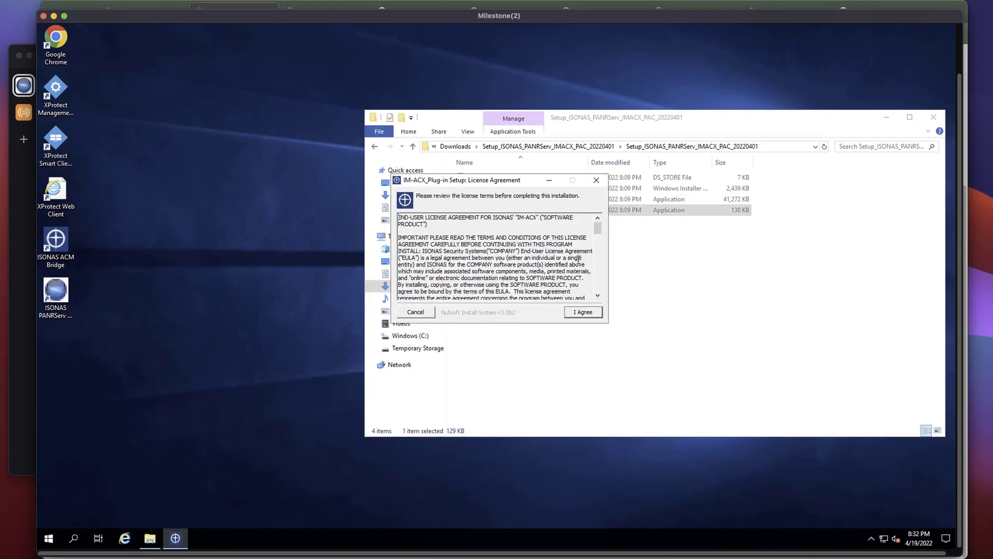
{"action": "left_click", "coordinate": [582, 314]}
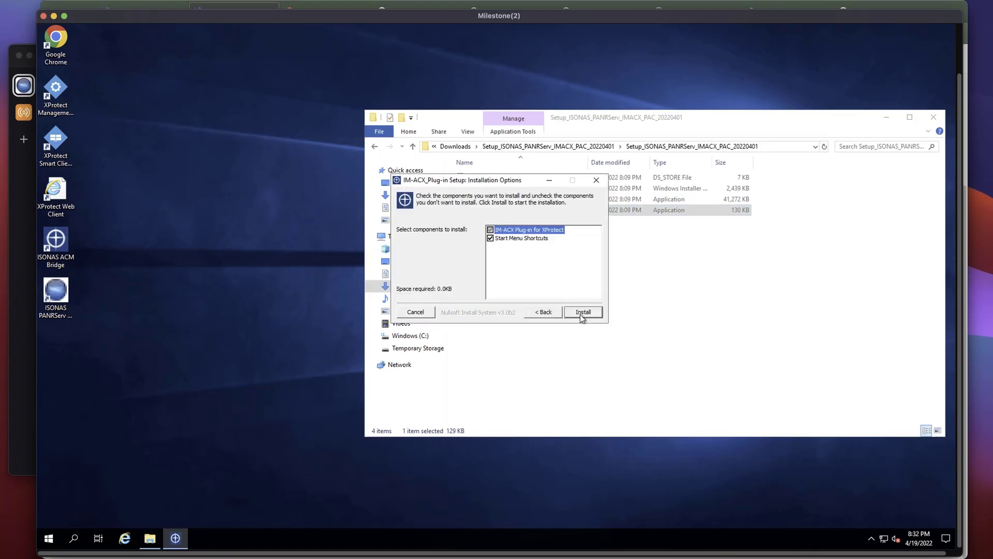
{"action": "left_click", "coordinate": [580, 314]}
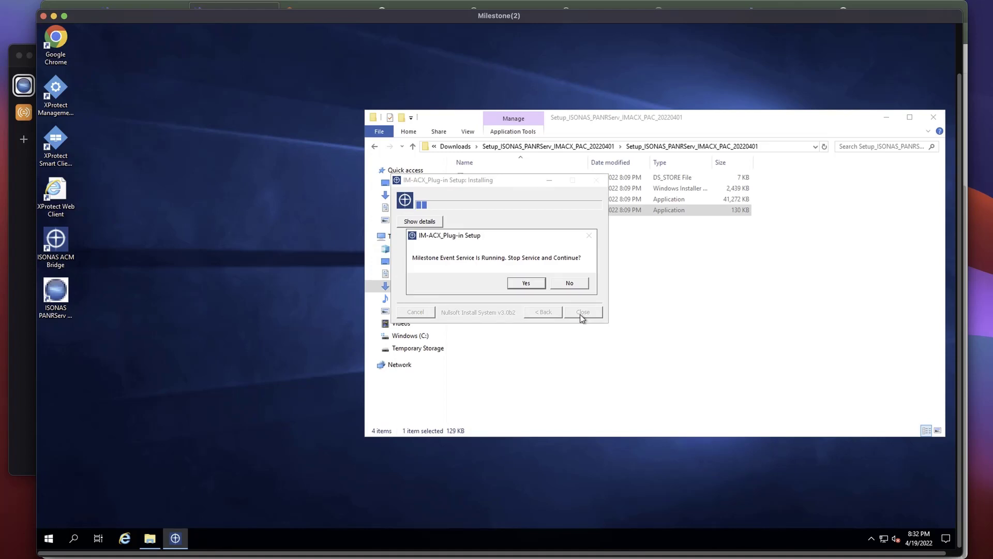
{"action": "left_click", "coordinate": [533, 284]}
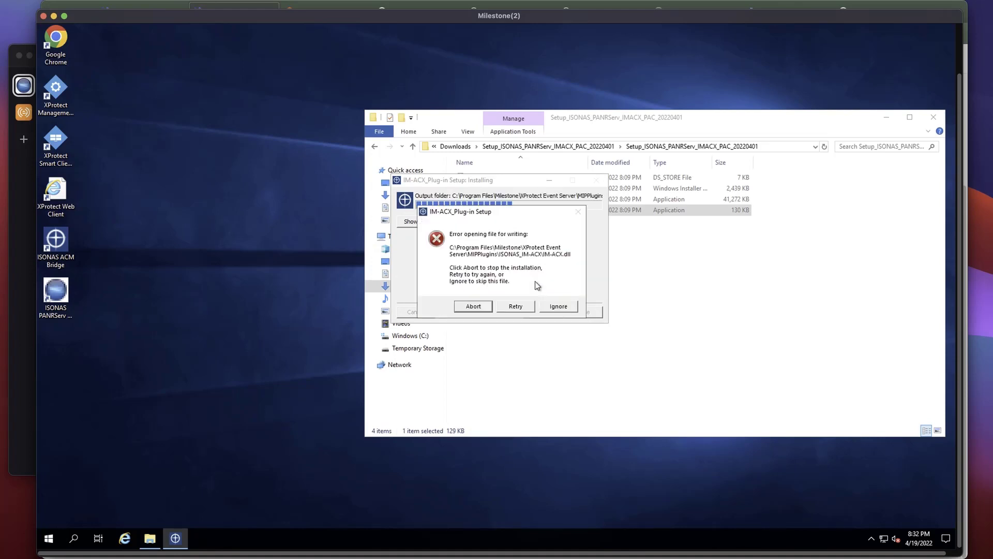
{"action": "left_click", "coordinate": [556, 307]}
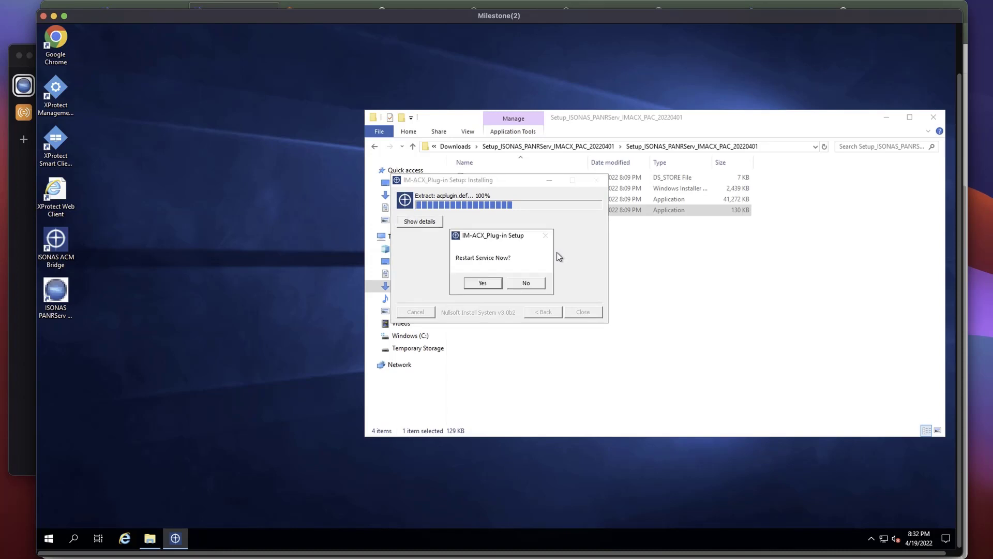
{"action": "left_click", "coordinate": [492, 283]}
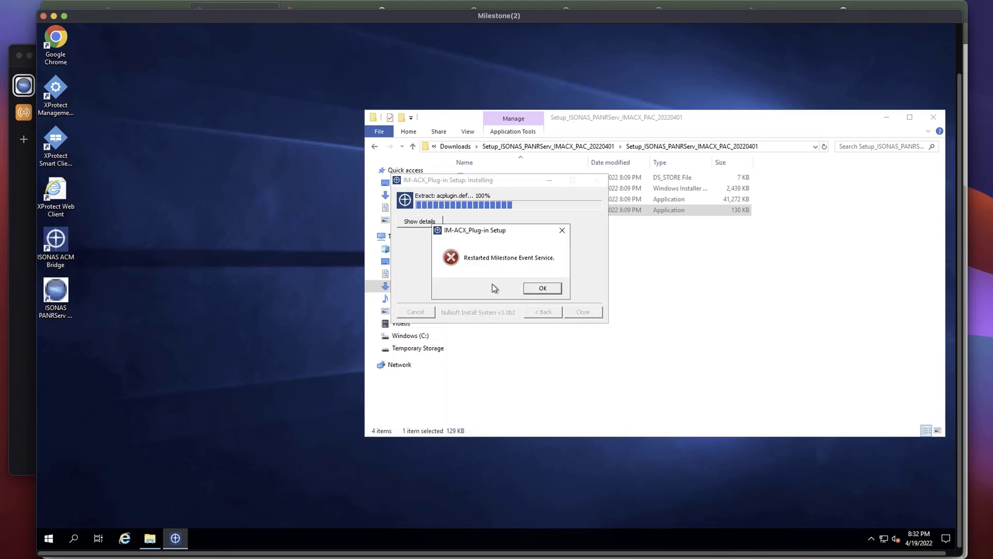
{"action": "left_click", "coordinate": [540, 292]}
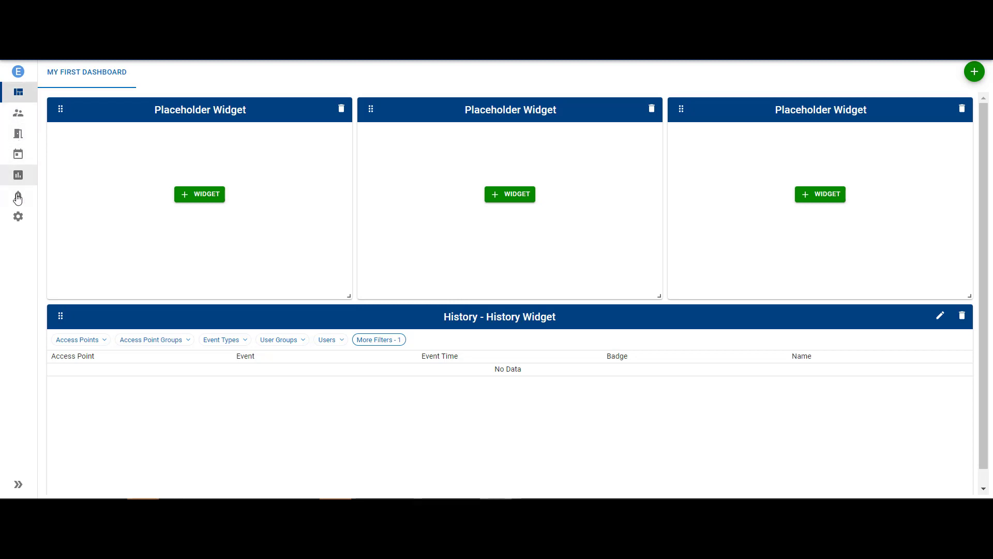
- In the Pure Access web app's settings, start a new API token named Milestone for the PANR Serv application
{"action": "left_click", "coordinate": [19, 219]}
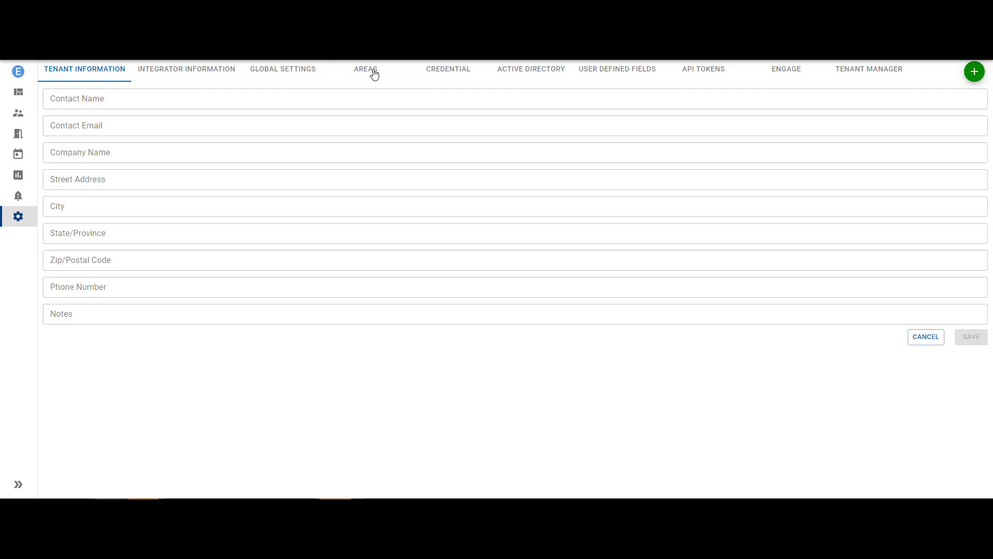
{"action": "left_click", "coordinate": [709, 68]}
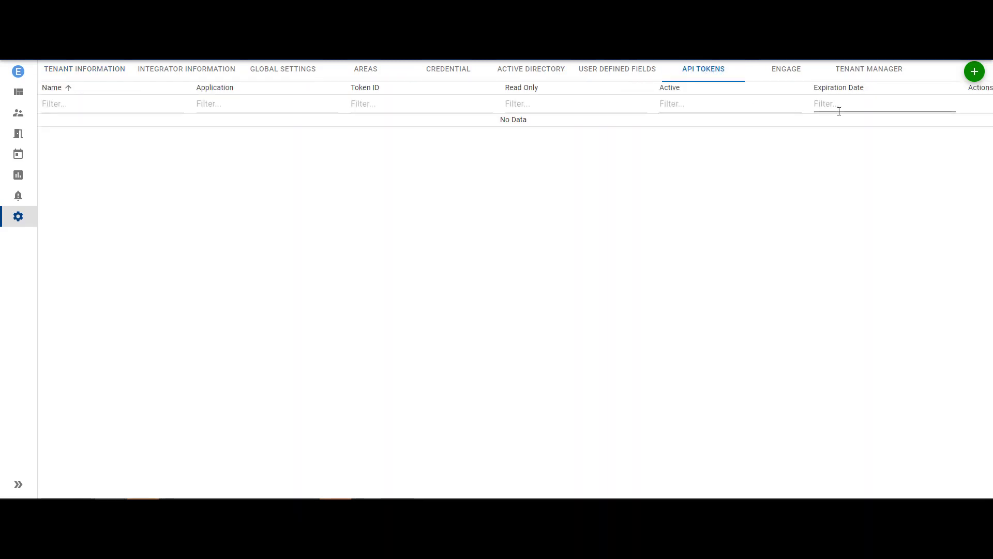
{"action": "left_click", "coordinate": [974, 72]}
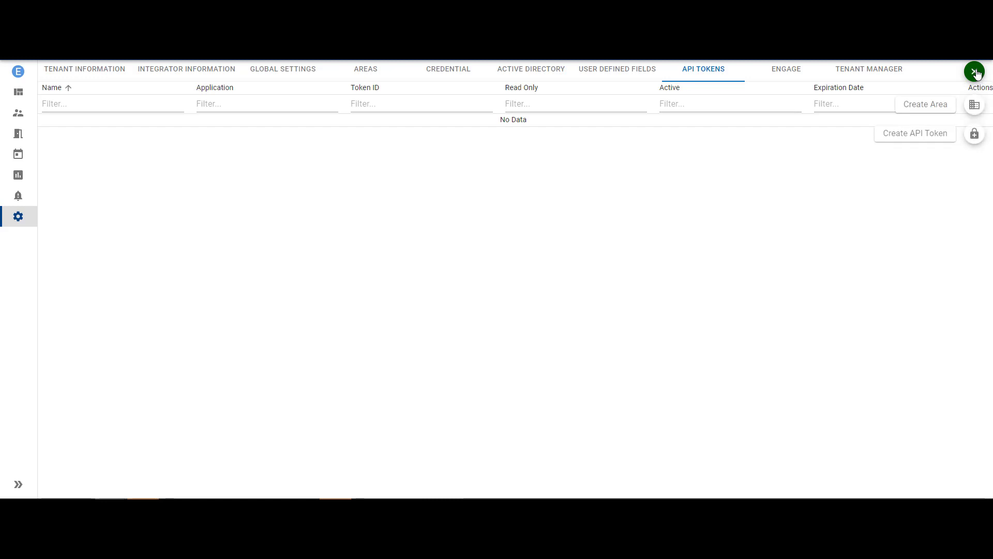
{"action": "left_click", "coordinate": [974, 136]}
{"action": "left_click", "coordinate": [475, 192]}
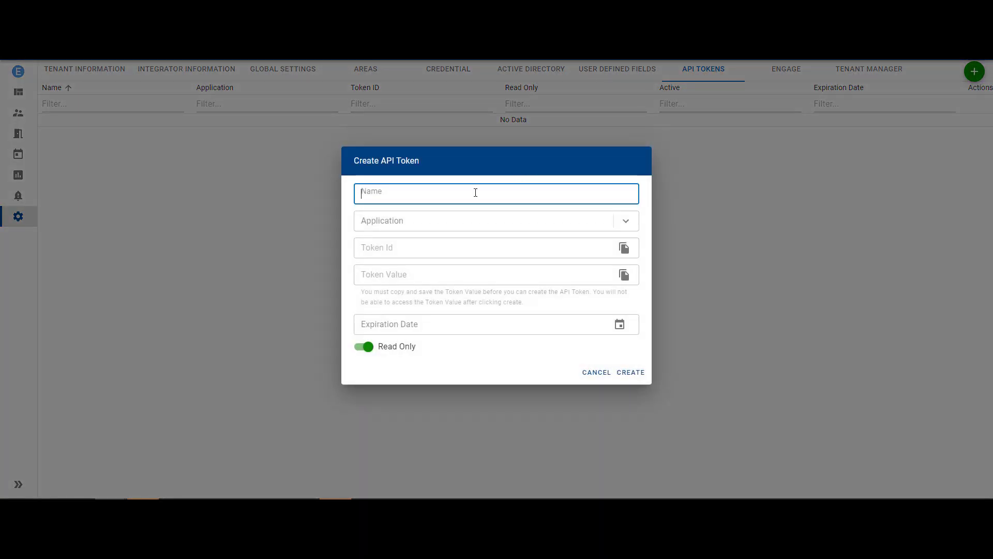
{"action": "type", "text": "Milestone"}
{"action": "left_click", "coordinate": [627, 223]}
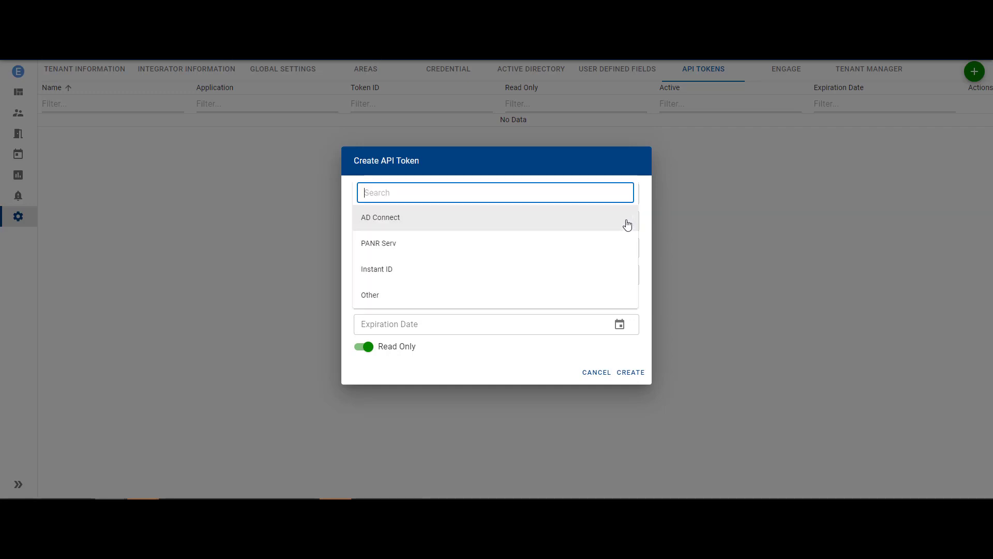
{"action": "left_click", "coordinate": [382, 252]}
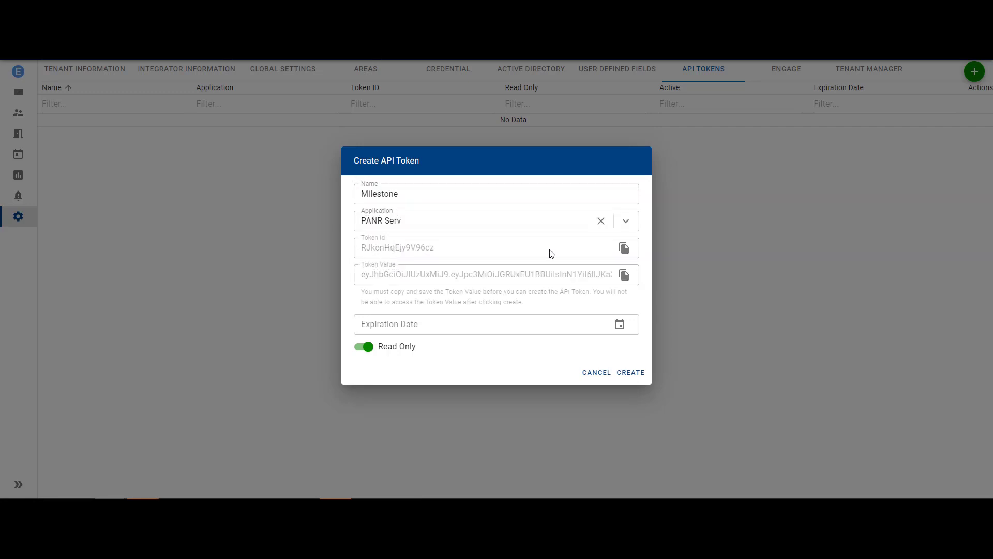
- Copy the token value, turn off Read Only and create the API token
{"action": "left_click", "coordinate": [625, 274]}
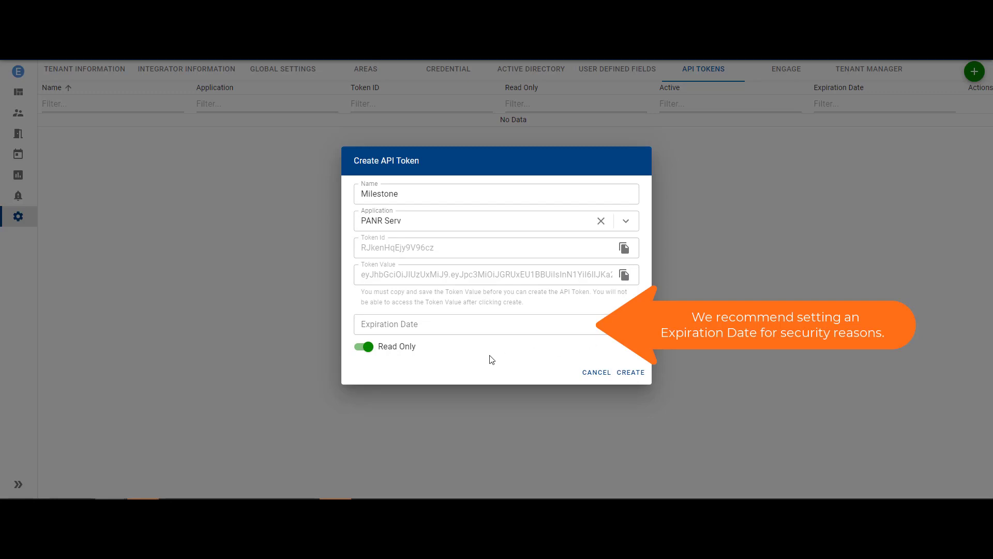
{"action": "left_click", "coordinate": [365, 347]}
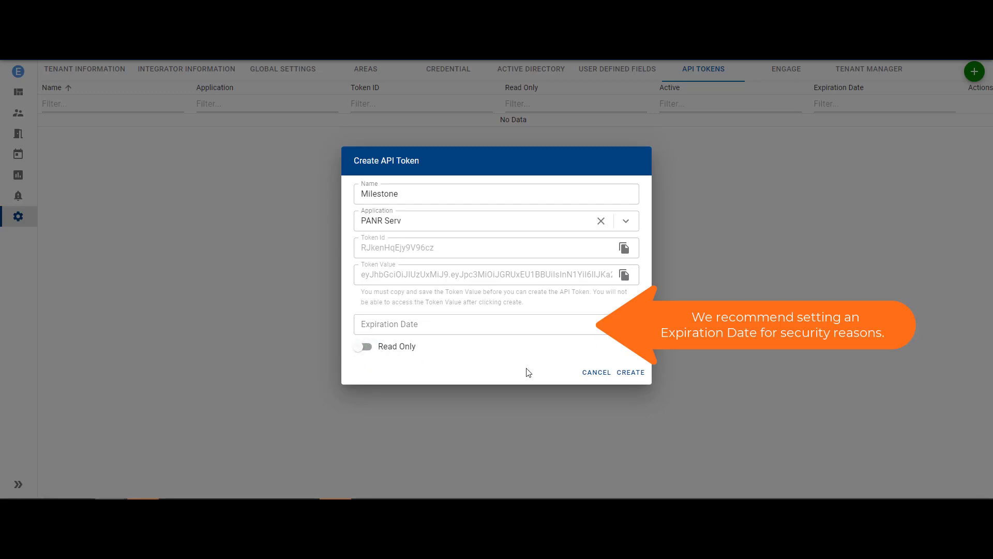
{"action": "left_click", "coordinate": [631, 373]}
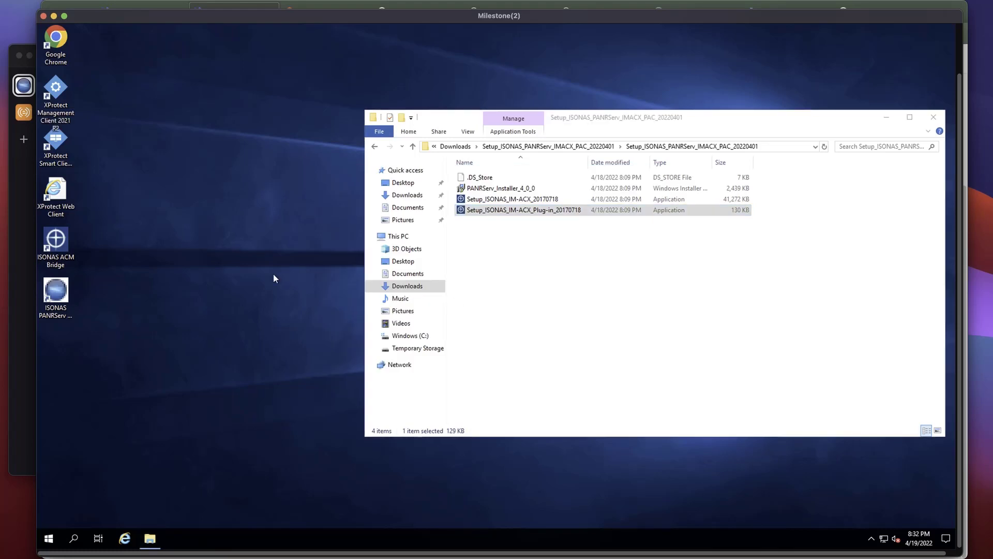
- Launch ISONAS PANRServ and check the Pure Access credentials, Basic (Input) login and Server Connection (Output) address and port in its configuration
{"action": "left_click", "coordinate": [57, 291]}
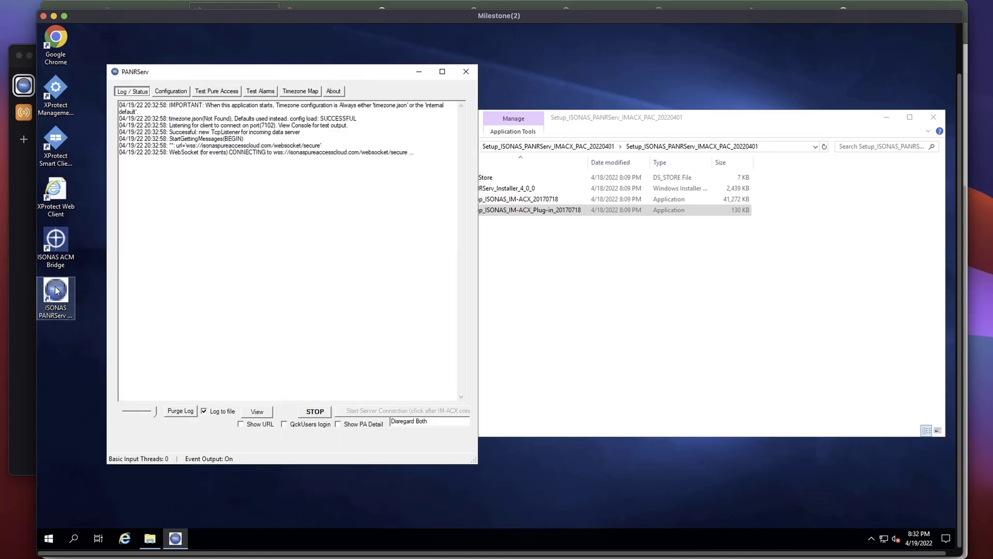
{"action": "left_click", "coordinate": [173, 93]}
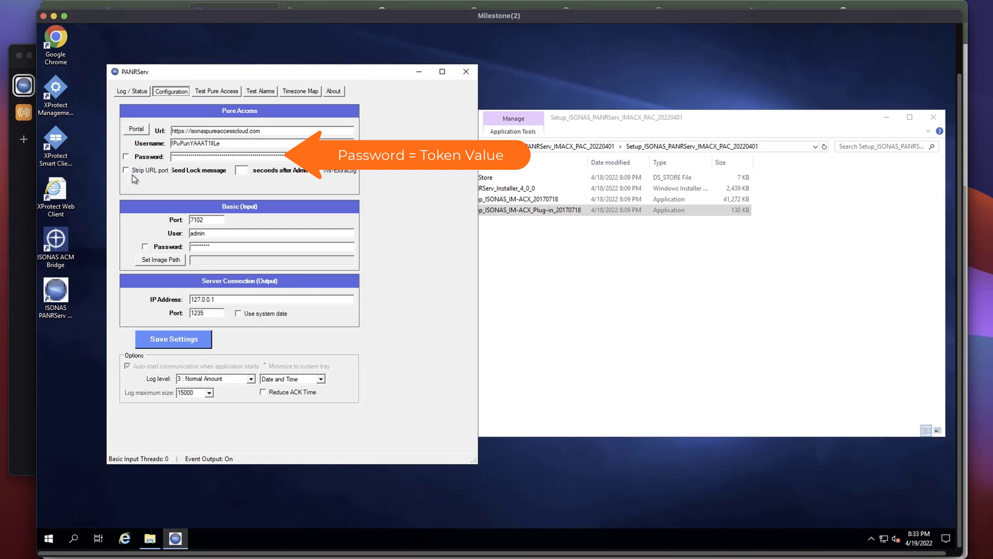
{"action": "left_click", "coordinate": [126, 157]}
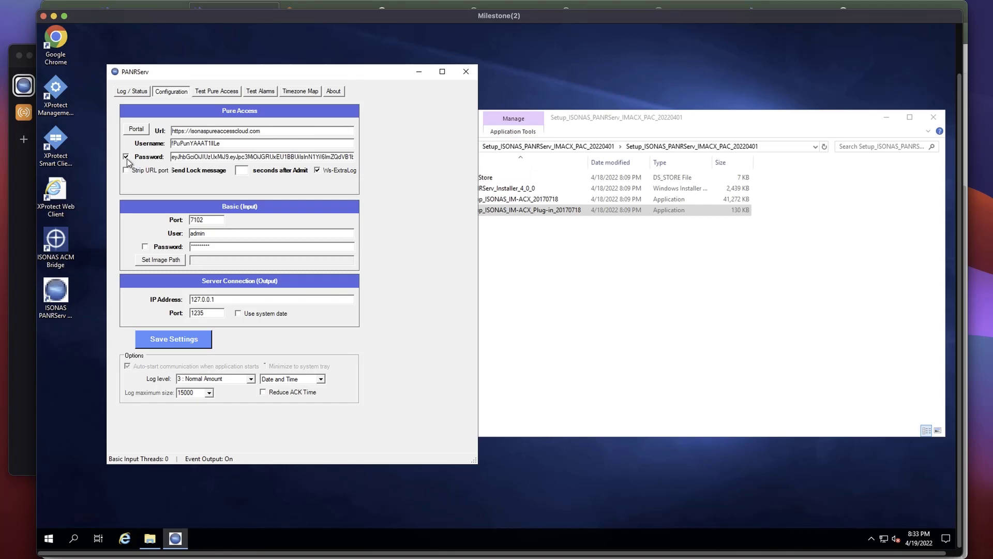
{"action": "left_click", "coordinate": [126, 157]}
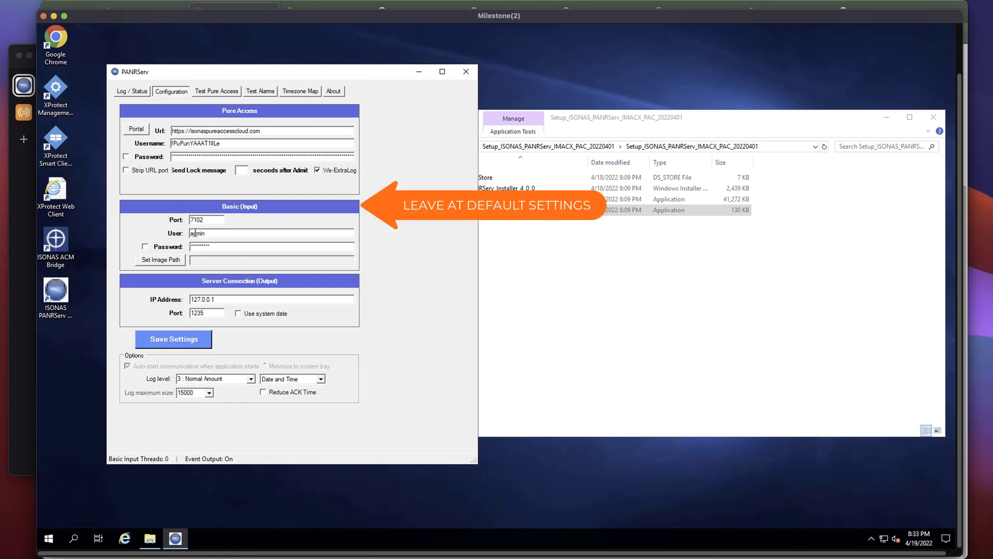
{"action": "left_click_drag", "start_coordinate": [206, 233], "coordinate": [174, 245]}
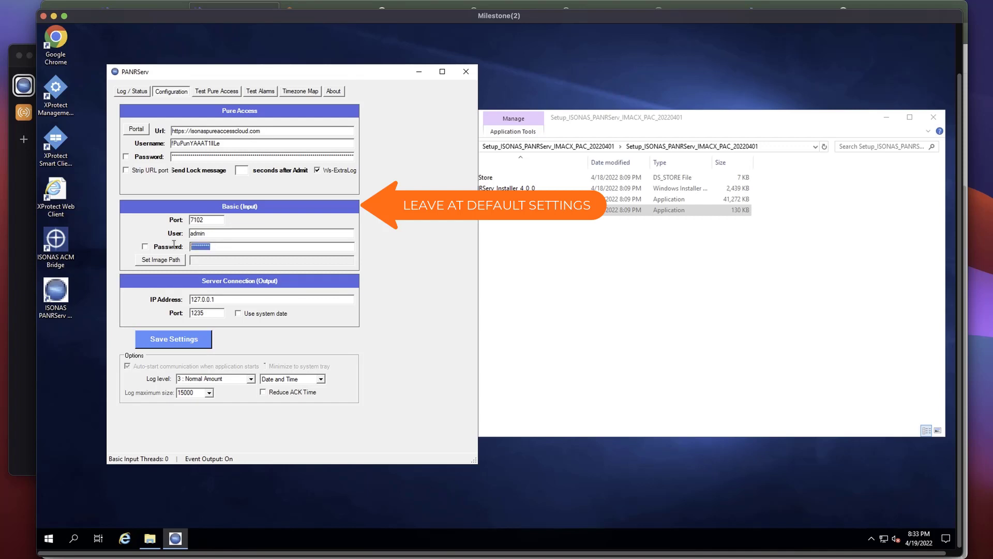
{"action": "left_click", "coordinate": [145, 246]}
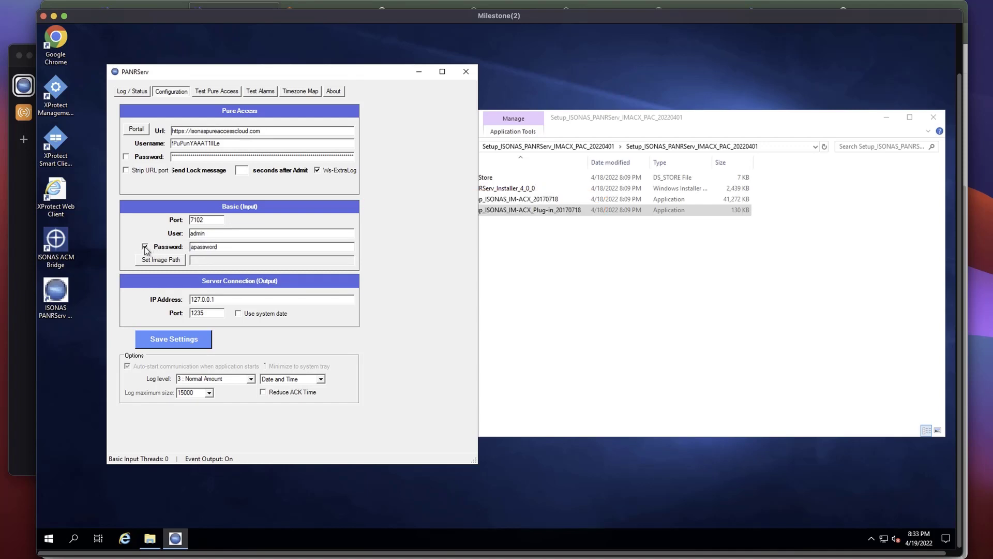
{"action": "mouse_move", "coordinate": [221, 299]}
{"action": "left_mouse_down"}
{"action": "mouse_move", "coordinate": [187, 299]}
{"action": "mouse_move", "coordinate": [187, 312]}
{"action": "left_mouse_up"}
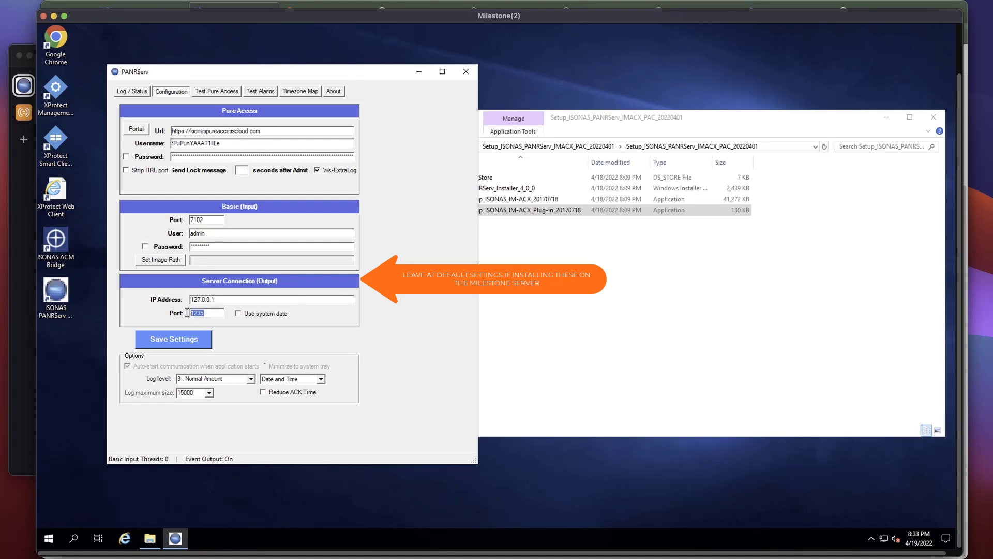
- Save the PANRServ configuration and check its log for the websocket connection messages
{"action": "left_click", "coordinate": [196, 345]}
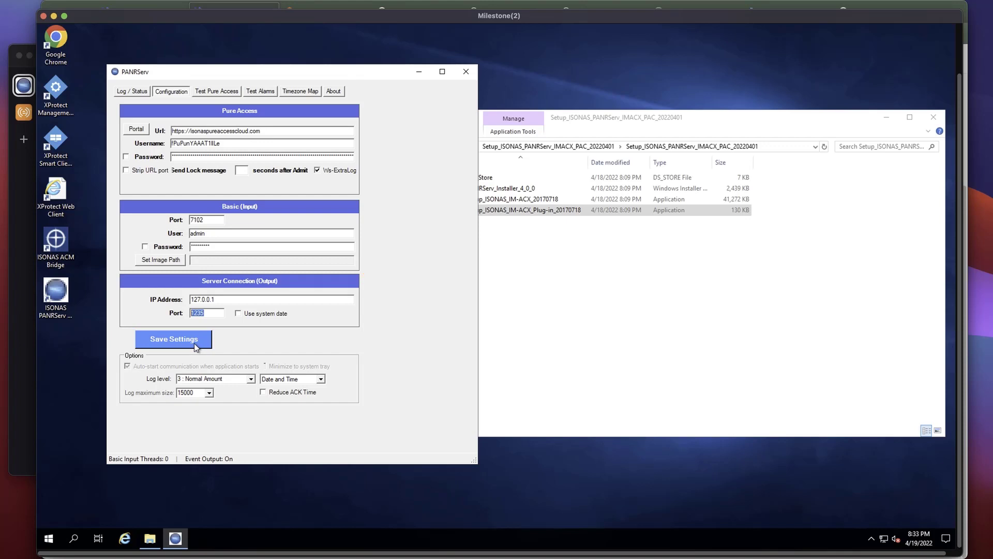
{"action": "left_click", "coordinate": [132, 92]}
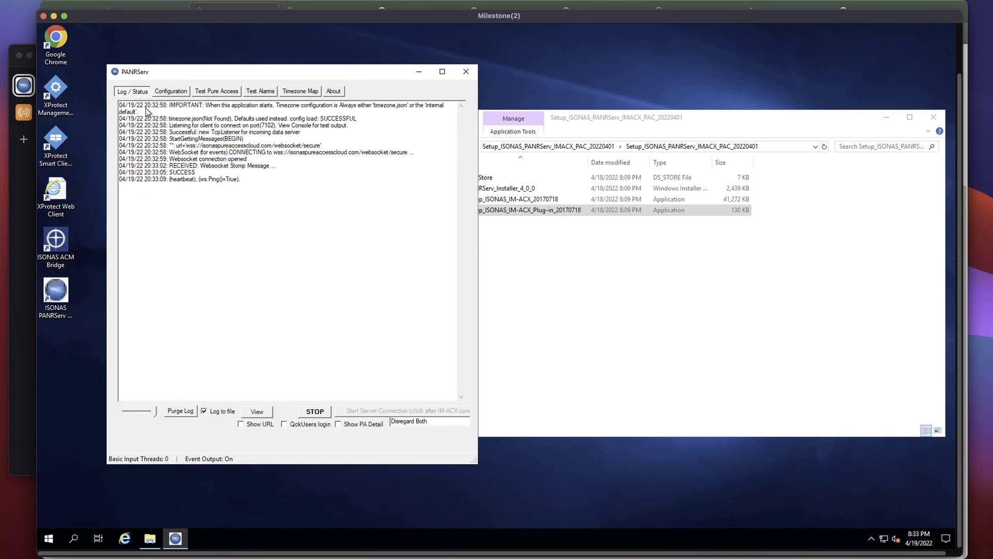
{"action": "left_click_drag", "start_coordinate": [199, 166], "coordinate": [119, 166]}
{"action": "left_click_drag", "start_coordinate": [196, 173], "coordinate": [119, 166]}
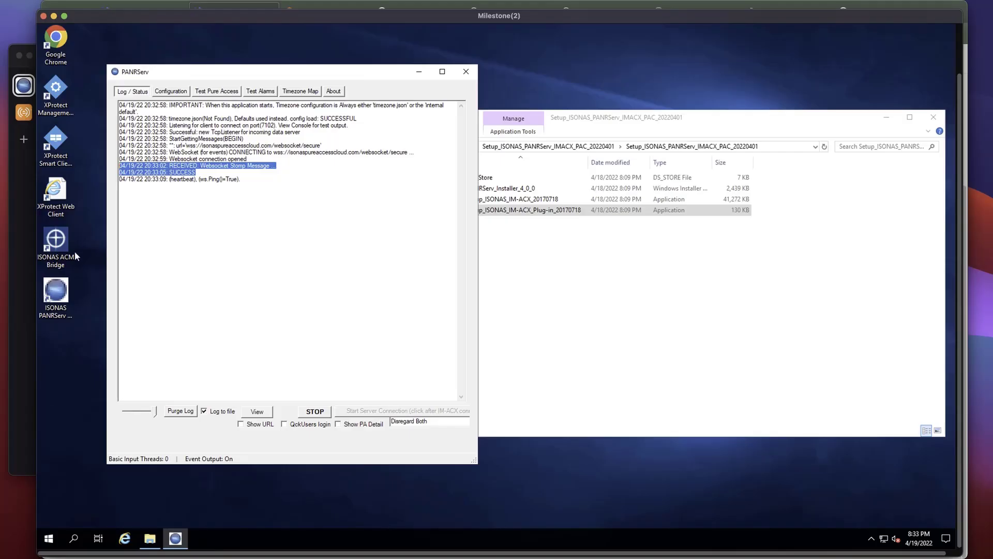
- Launch the ISONAS ACM Bridge and check its log for service startup and plug-in connection messages
{"action": "left_click", "coordinate": [54, 244]}
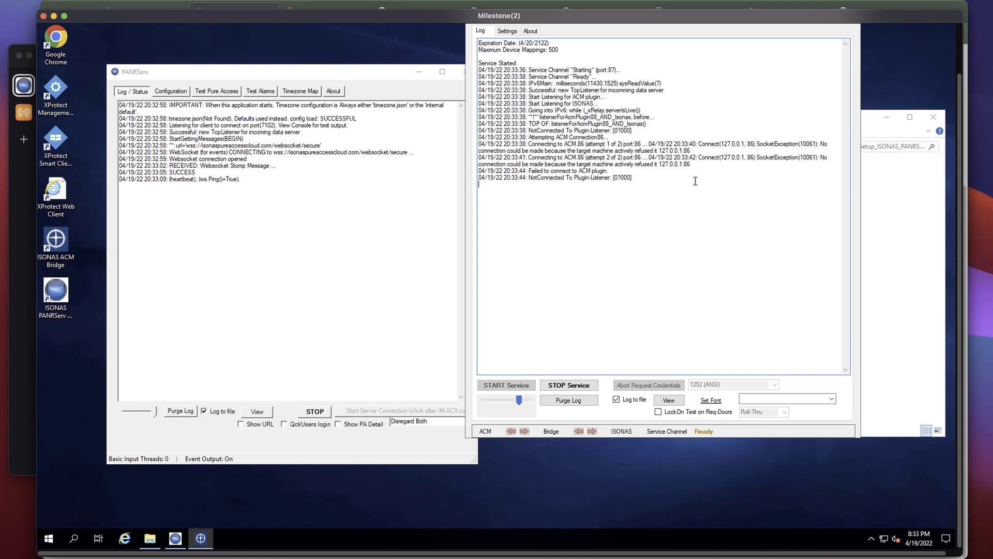
{"action": "right_click", "coordinate": [664, 177]}
{"action": "left_click", "coordinate": [616, 203]}
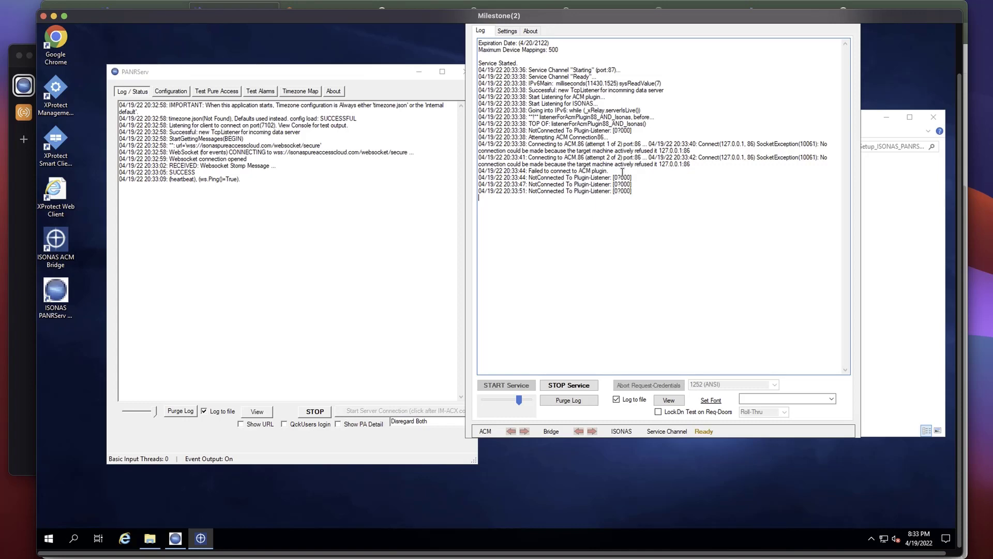
- Launch XProtect Management Client and connect to milestone with Windows authentication, allowing the non-secure connection and dismissing the trial licence notice
{"action": "double_click", "coordinate": [55, 88]}
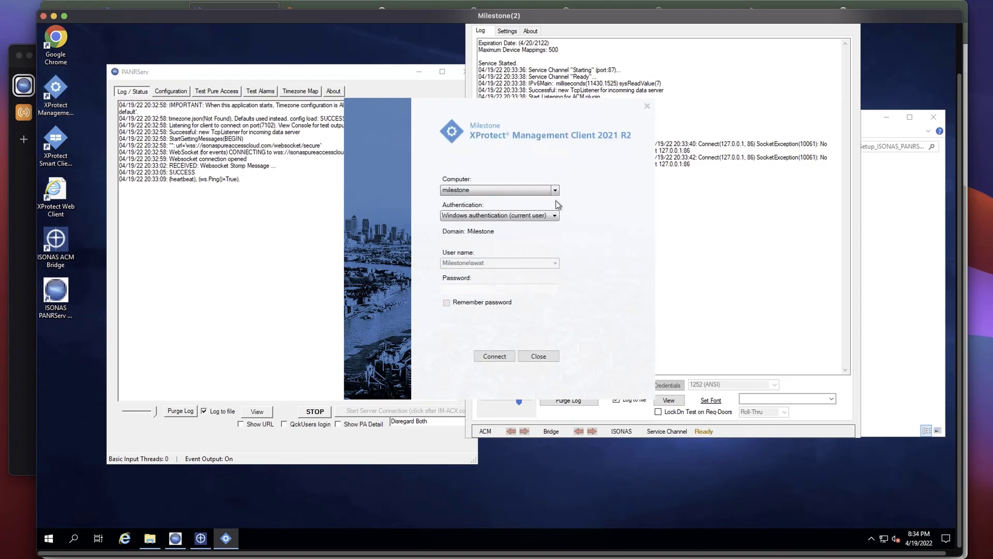
{"action": "left_click", "coordinate": [504, 356]}
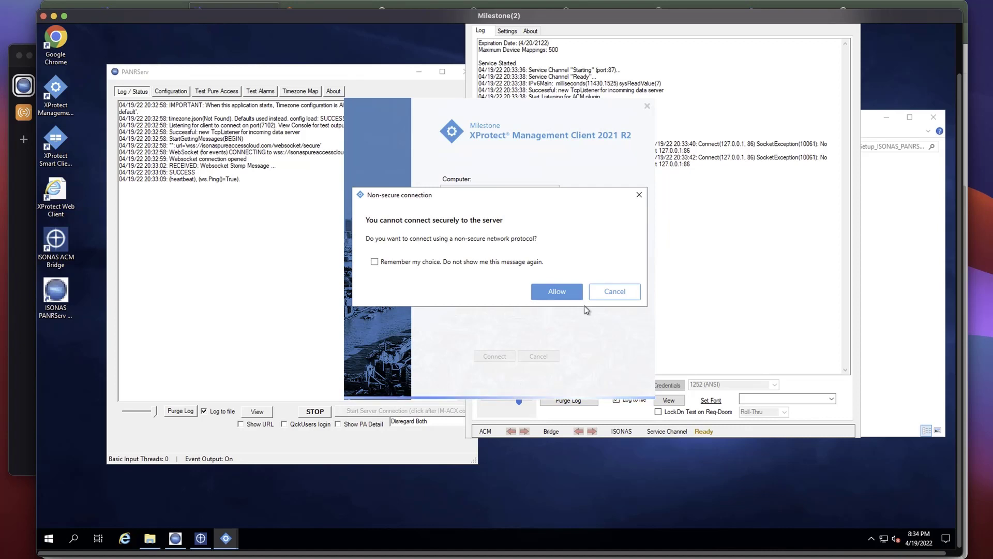
{"action": "left_click", "coordinate": [565, 293]}
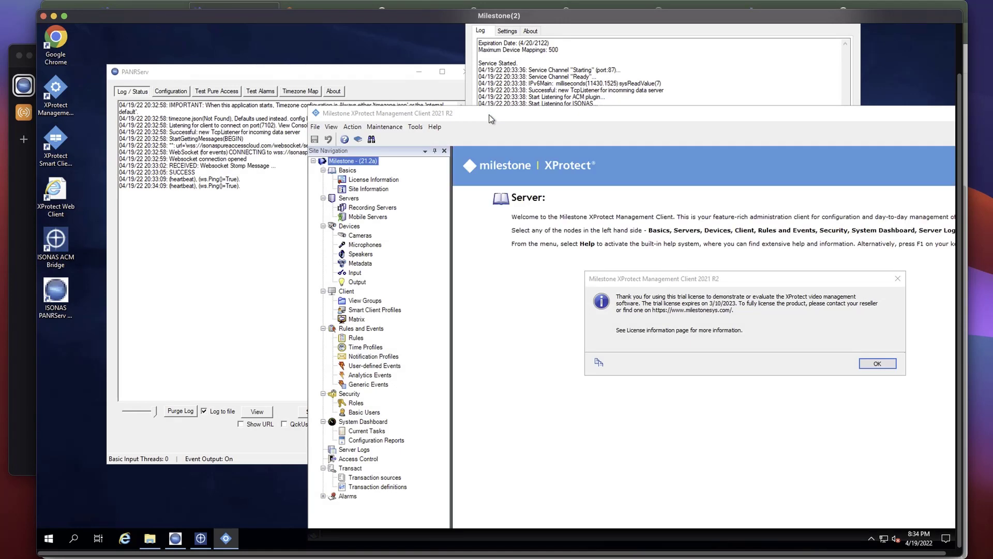
{"action": "left_click", "coordinate": [888, 365]}
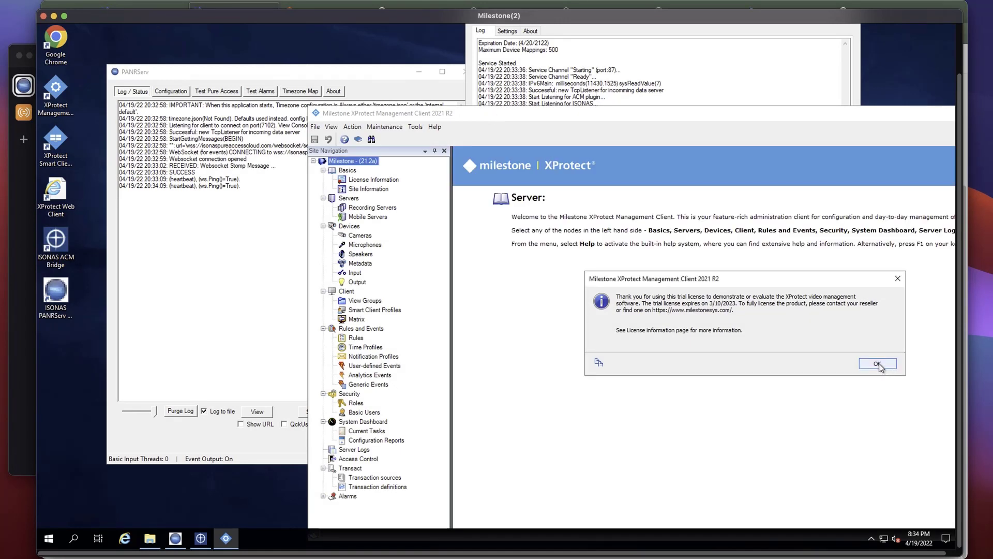
{"action": "left_click_drag", "start_coordinate": [542, 116], "coordinate": [356, 47]}
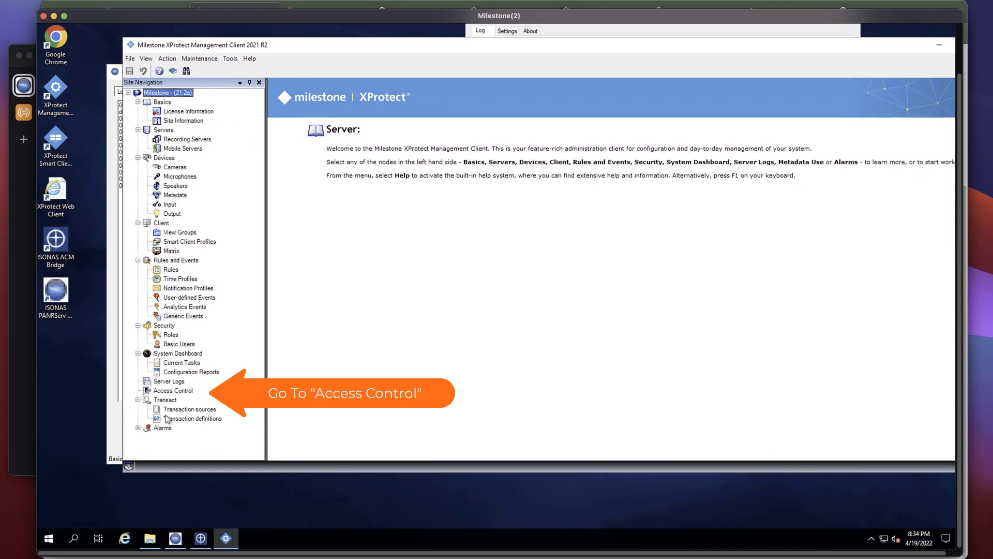
- Create an access control system integration named PANRServ with the MXPB_ACM plug-in and default connection details, and start collecting its configuration
{"action": "left_click", "coordinate": [159, 391]}
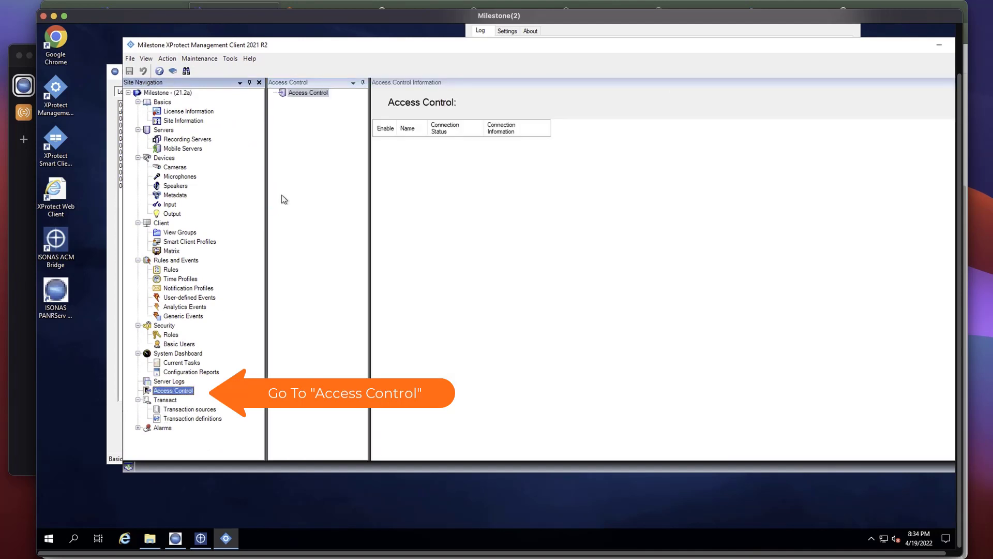
{"action": "left_click", "coordinate": [306, 95]}
{"action": "right_click", "coordinate": [306, 94]}
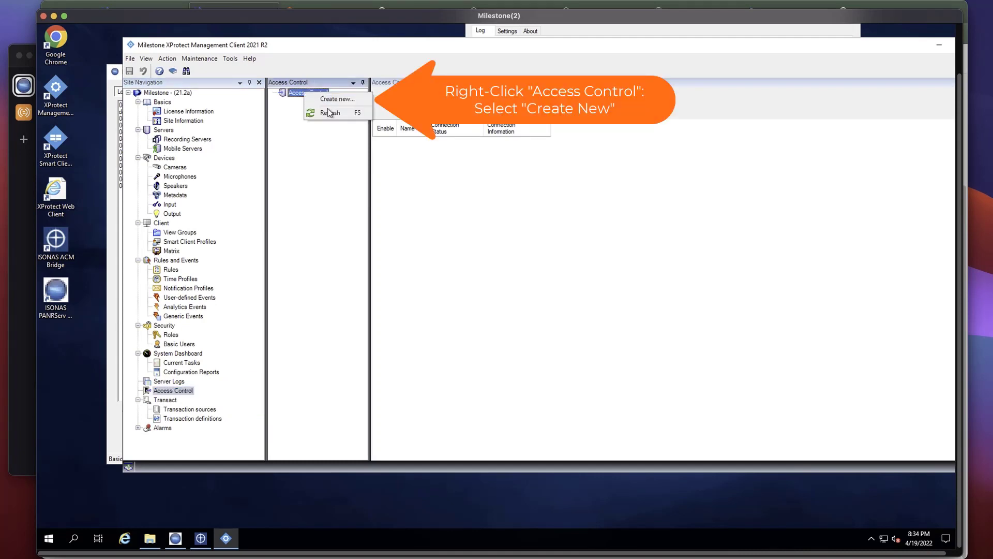
{"action": "left_click", "coordinate": [336, 98]}
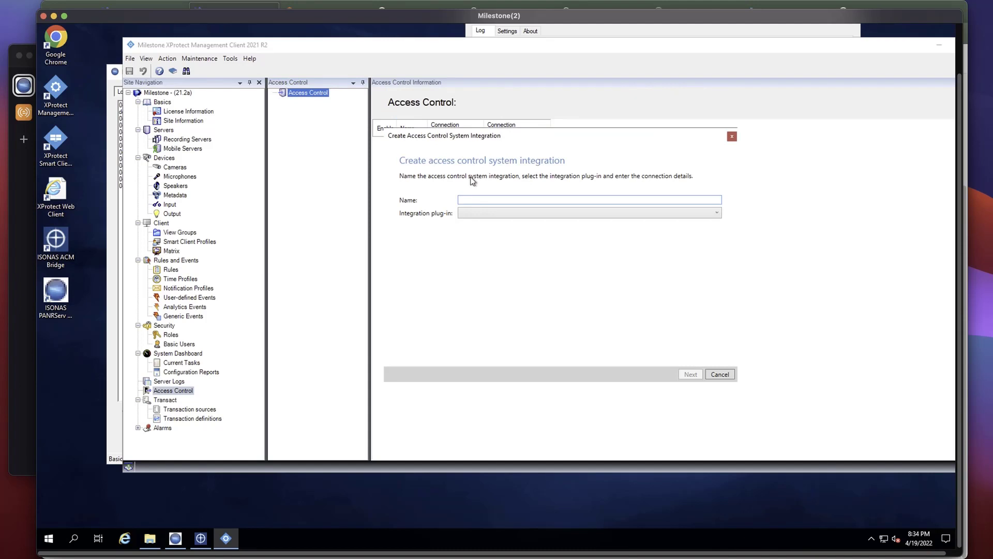
{"action": "type", "text": "PANRServ"}
{"action": "left_click", "coordinate": [496, 214]}
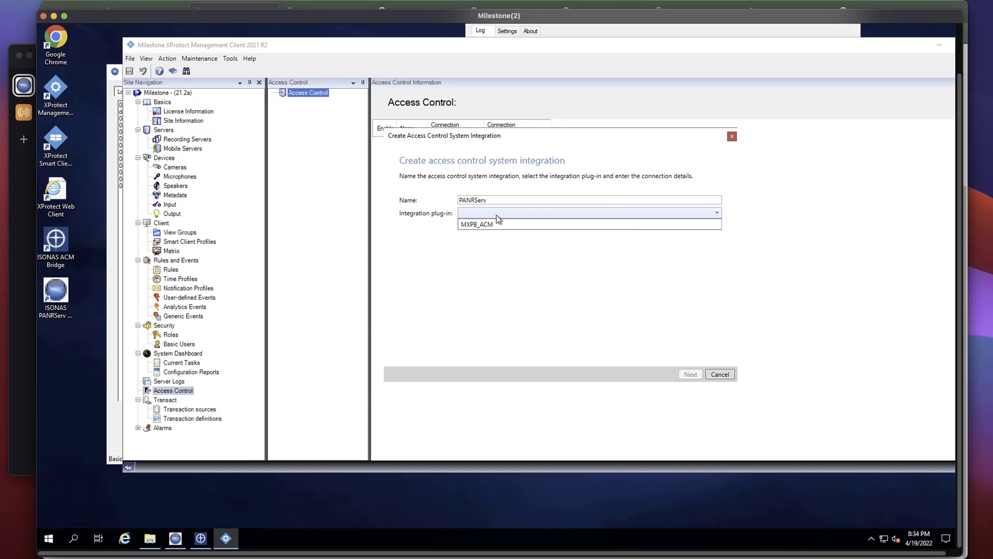
{"action": "left_click", "coordinate": [505, 223]}
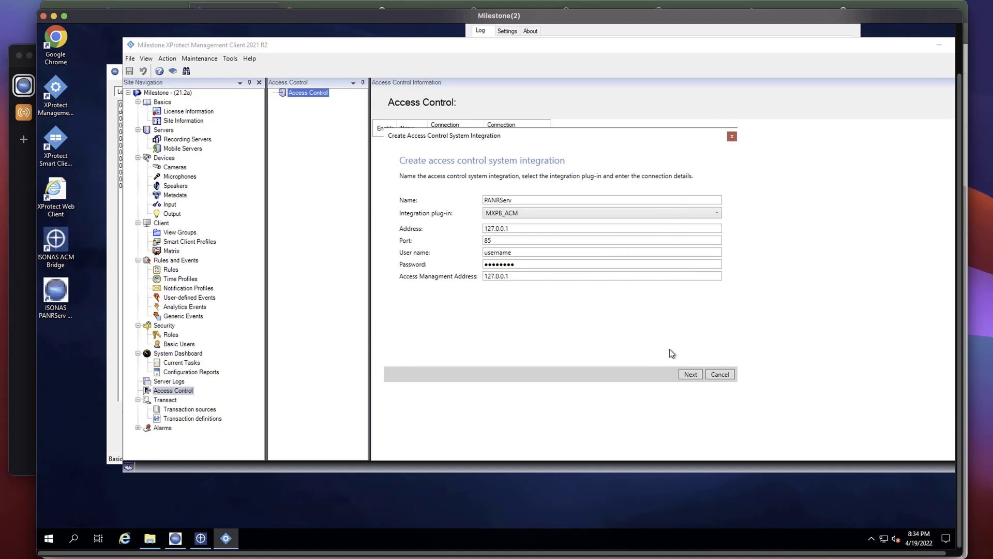
{"action": "left_click", "coordinate": [689, 374]}
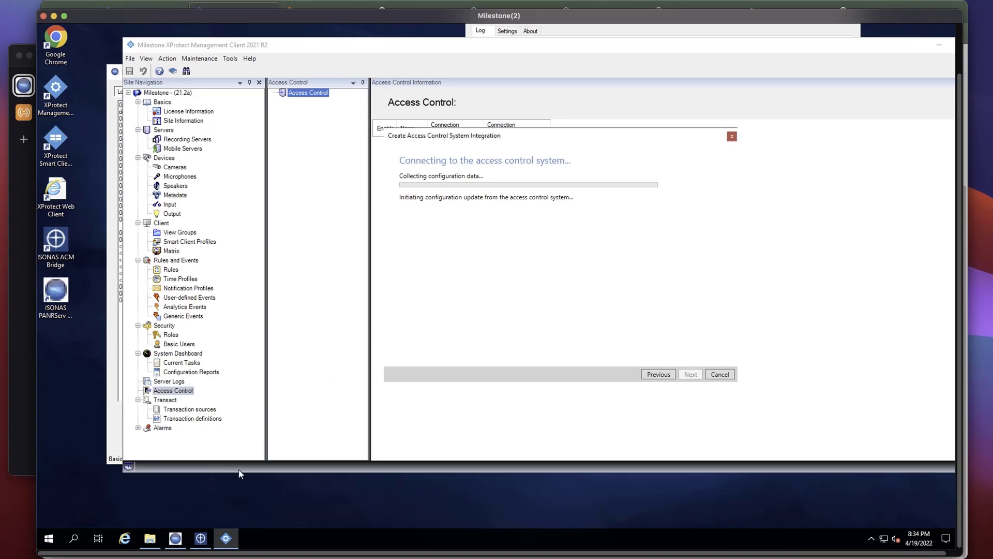
- Check the IM-ACX log for door queries and ACM connection activity, then return to the integration wizard
{"action": "left_click", "coordinate": [200, 547]}
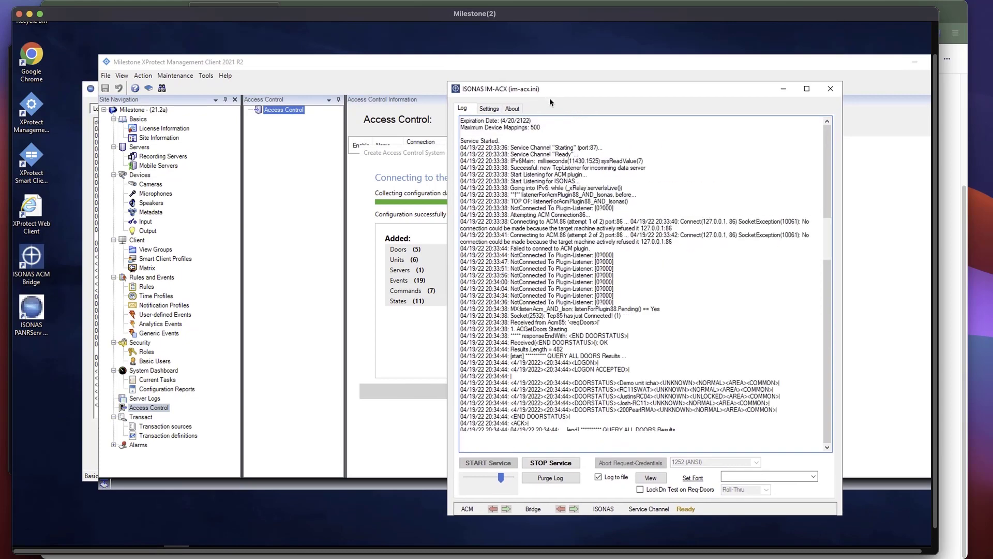
{"action": "left_click_drag", "start_coordinate": [546, 65], "coordinate": [551, 116]}
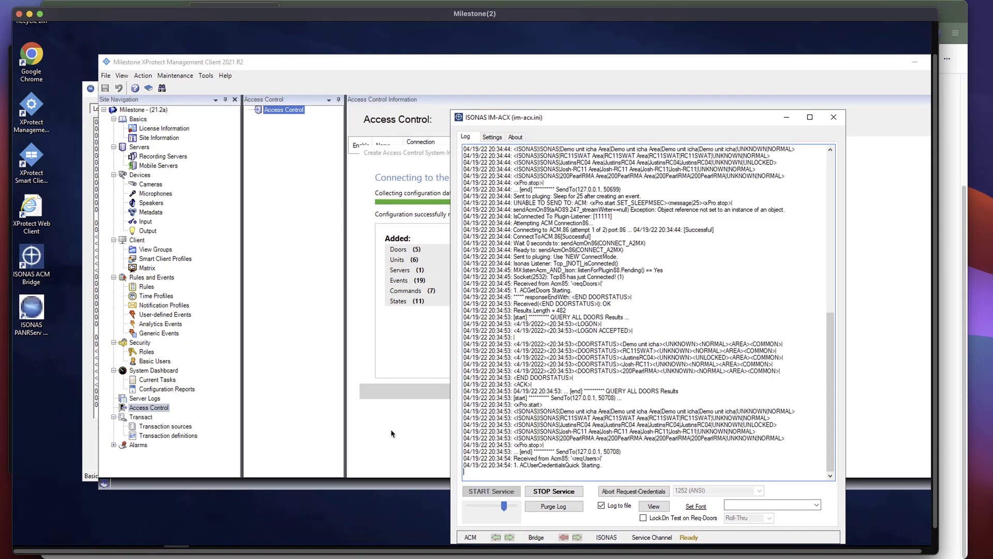
{"action": "left_click", "coordinate": [390, 430]}
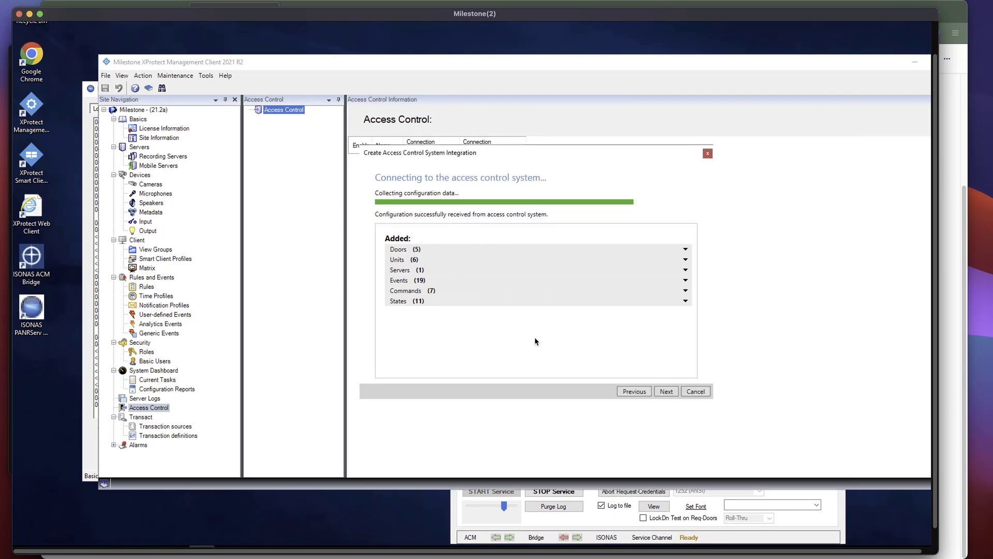
- Review the doors, units, servers, events, commands and states added from the access control system
{"action": "left_click", "coordinate": [684, 251]}
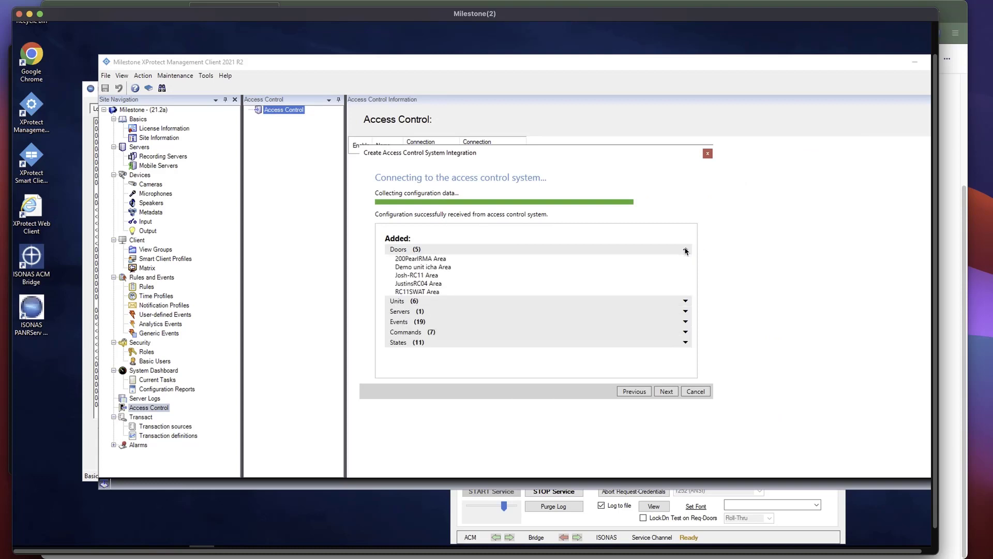
{"action": "left_click", "coordinate": [685, 301]}
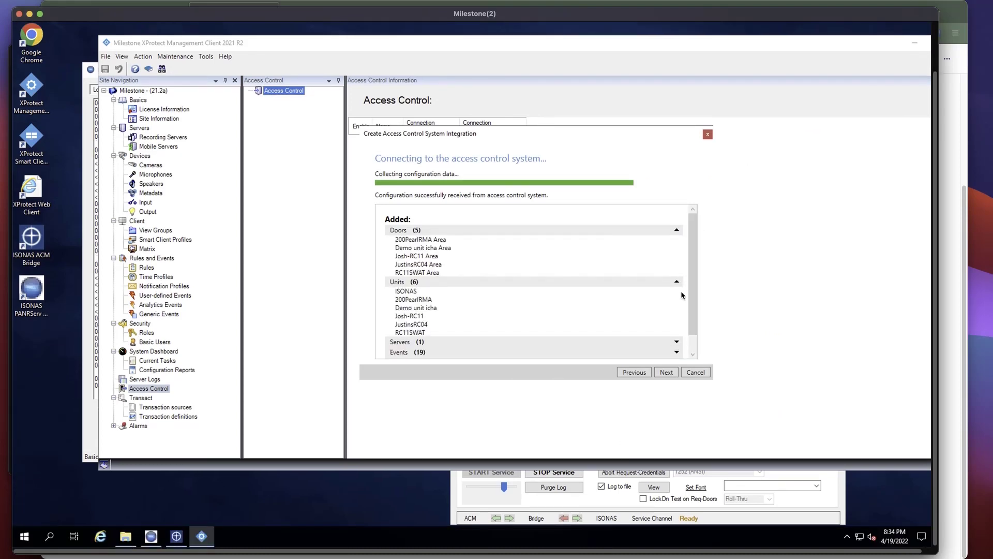
{"action": "scroll", "coordinate": [693, 283], "scroll_direction": "down", "scroll_amount": 2}
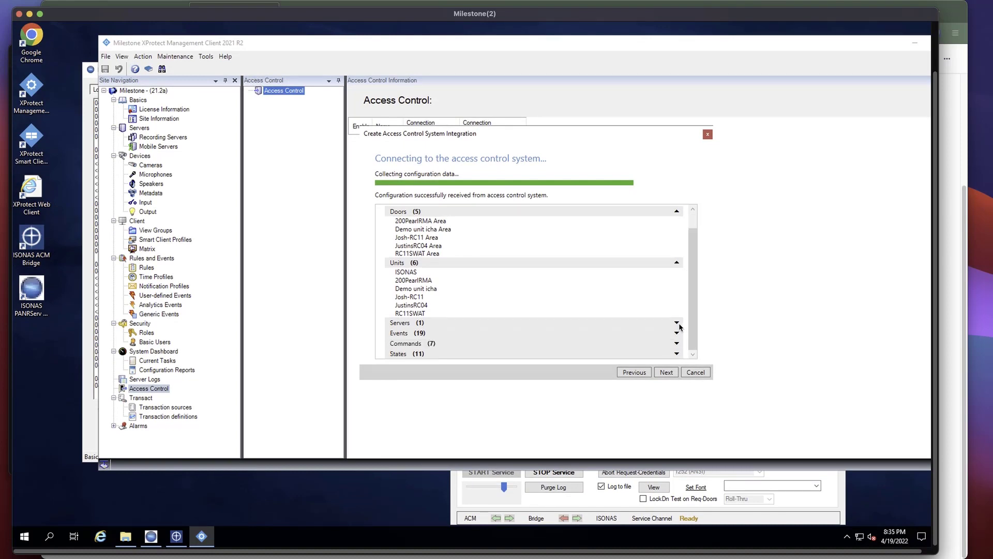
{"action": "left_click", "coordinate": [677, 323]}
{"action": "left_click", "coordinate": [693, 354]}
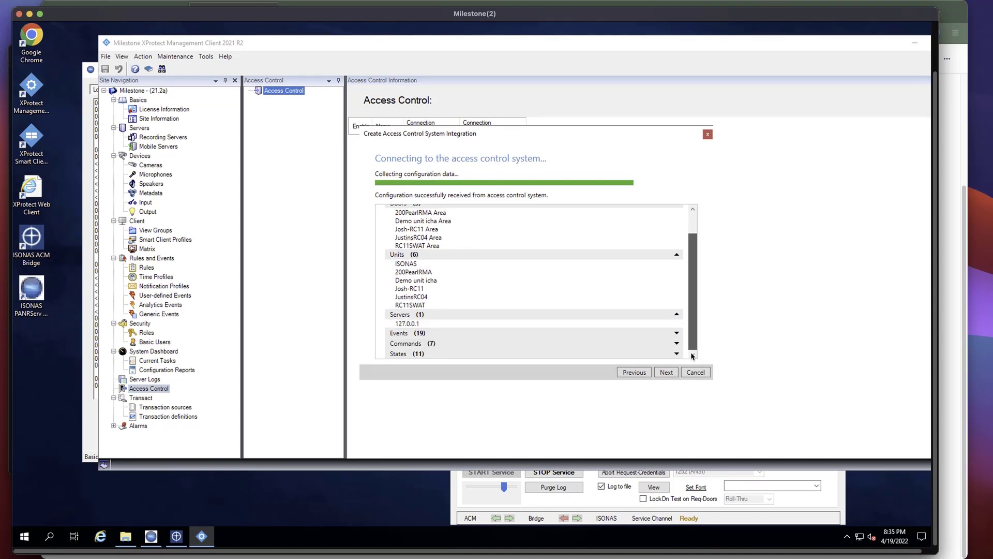
{"action": "left_click", "coordinate": [677, 332]}
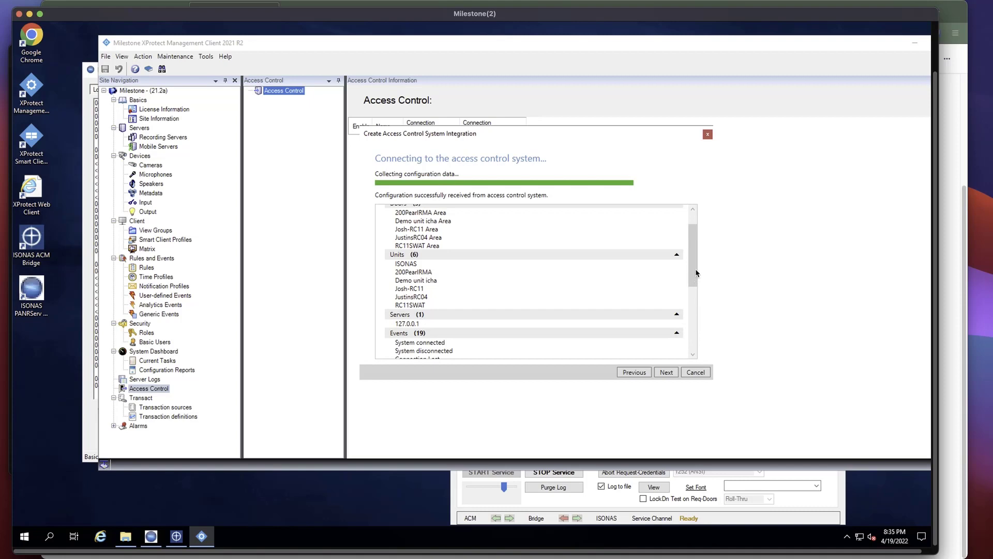
{"action": "left_click_drag", "start_coordinate": [697, 272], "coordinate": [701, 375]}
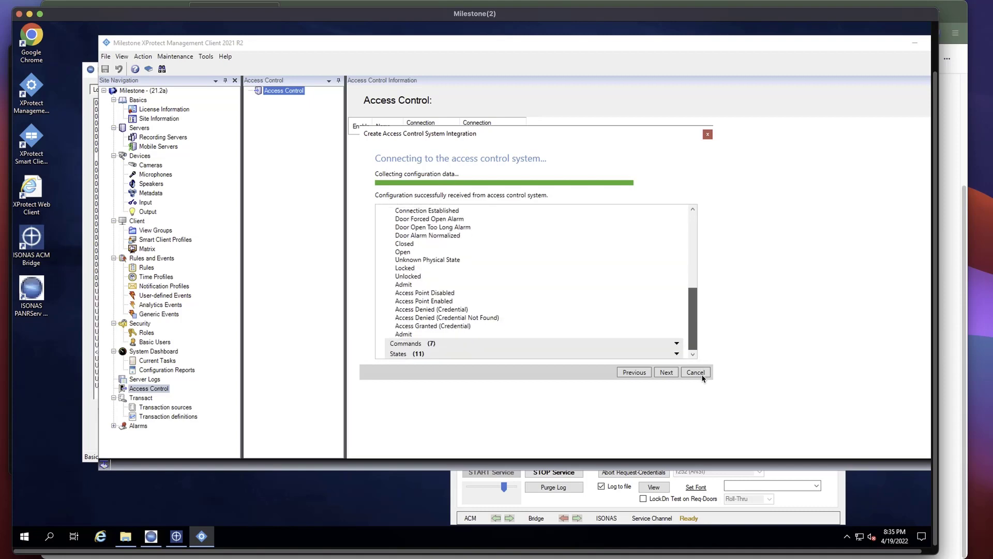
{"action": "left_click", "coordinate": [677, 345]}
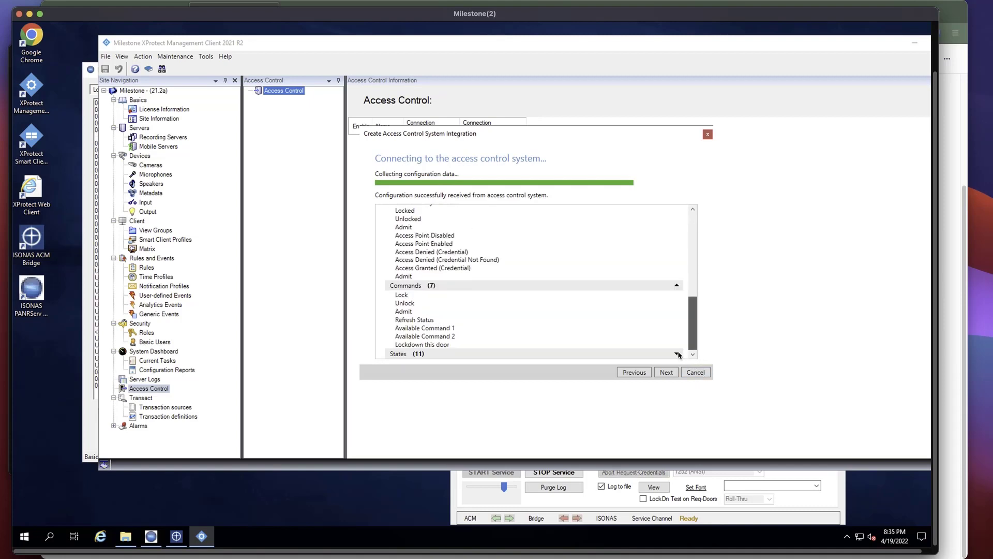
{"action": "left_click", "coordinate": [678, 354]}
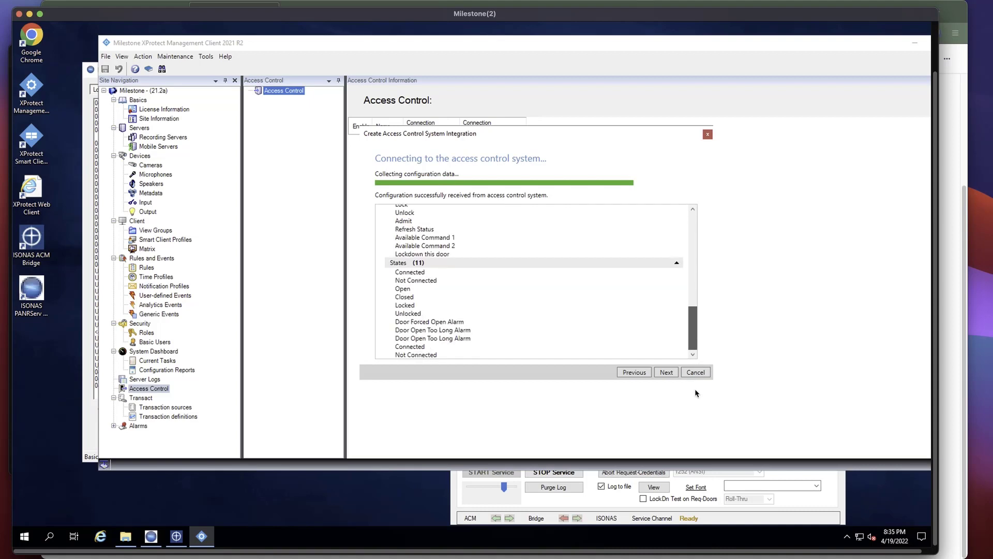
- Complete the access control integration without associating any cameras and close the wizard
{"action": "left_click", "coordinate": [666, 372]}
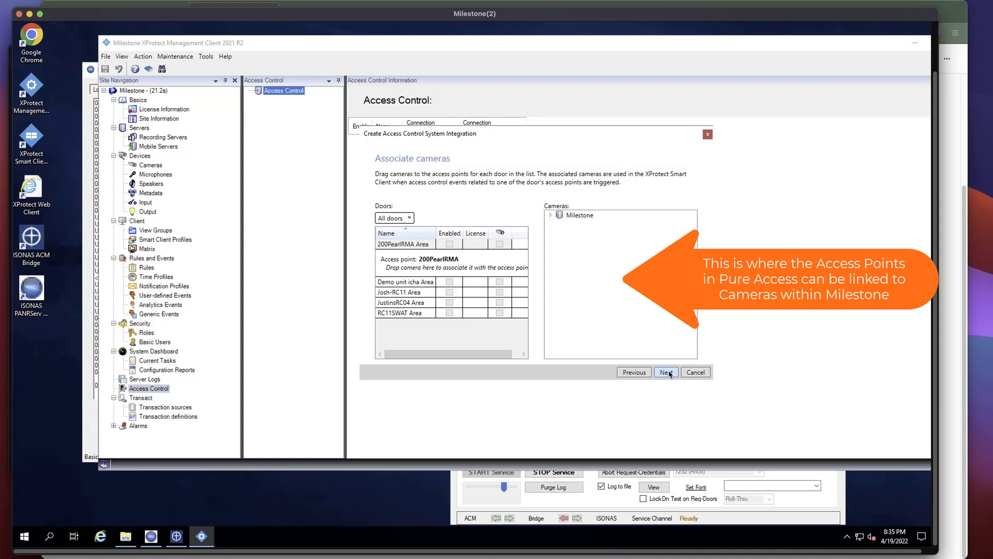
{"action": "left_click", "coordinate": [667, 372]}
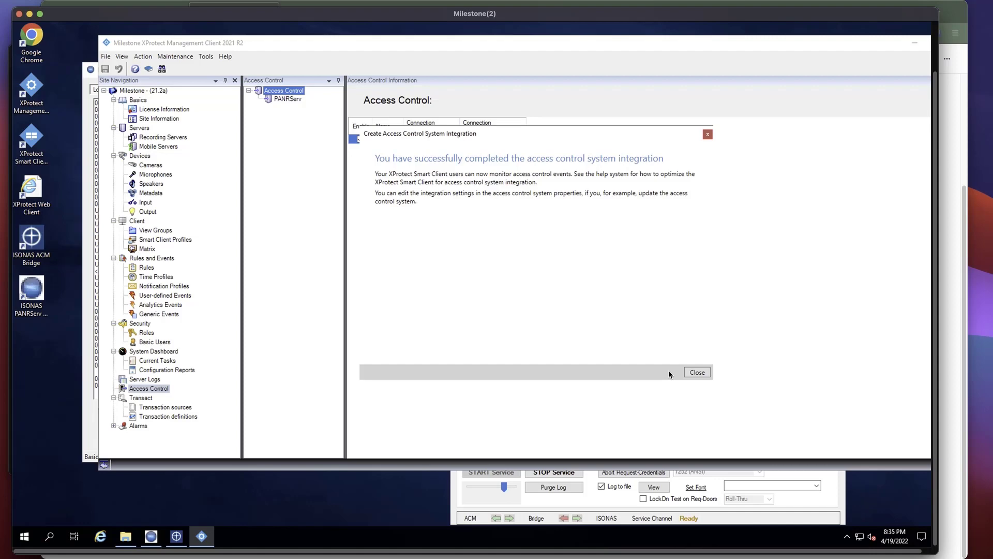
{"action": "left_click", "coordinate": [702, 371]}
- Review the IM-ACX log and settings, revealing the PANRServ connection password and examining the deep link address
{"action": "left_click", "coordinate": [601, 504]}
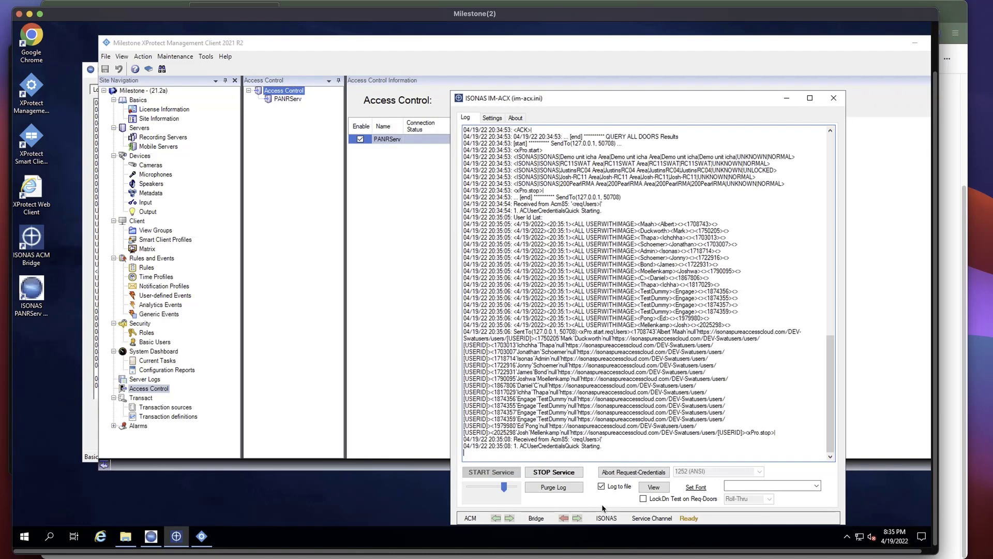
{"action": "left_click", "coordinate": [492, 118]}
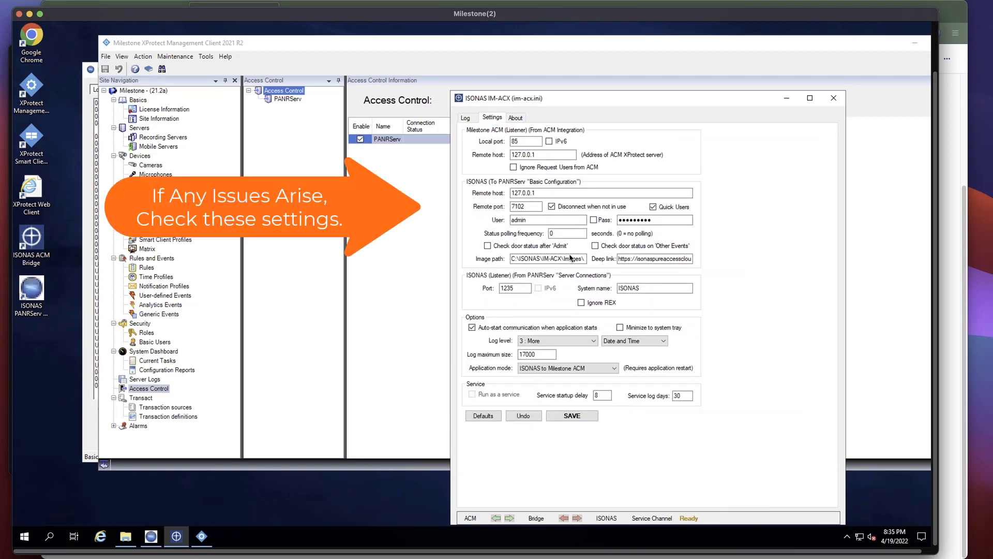
{"action": "left_click", "coordinate": [593, 220]}
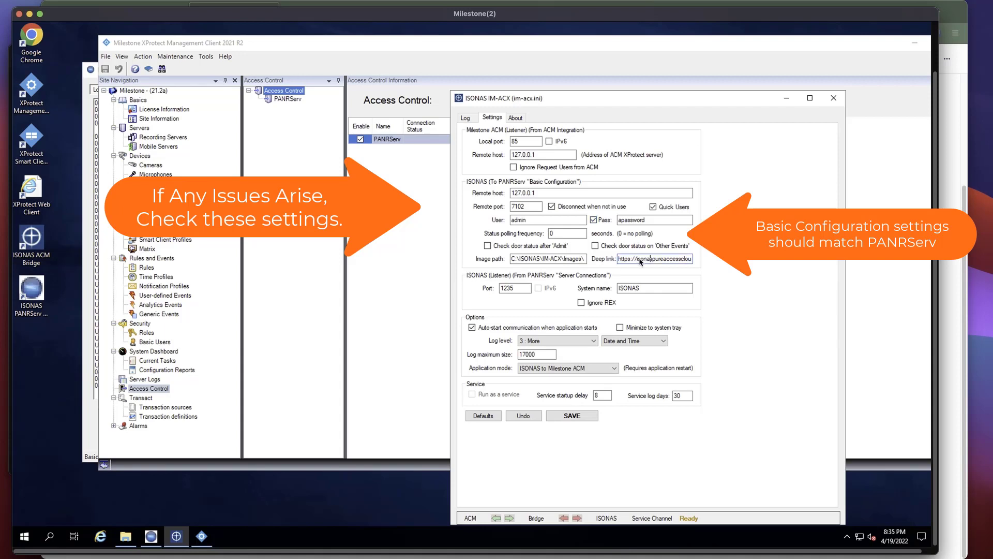
{"action": "double_click", "coordinate": [641, 261]}
{"action": "key", "text": "BackSpace"}
{"action": "key", "text": "ctrl+z"}
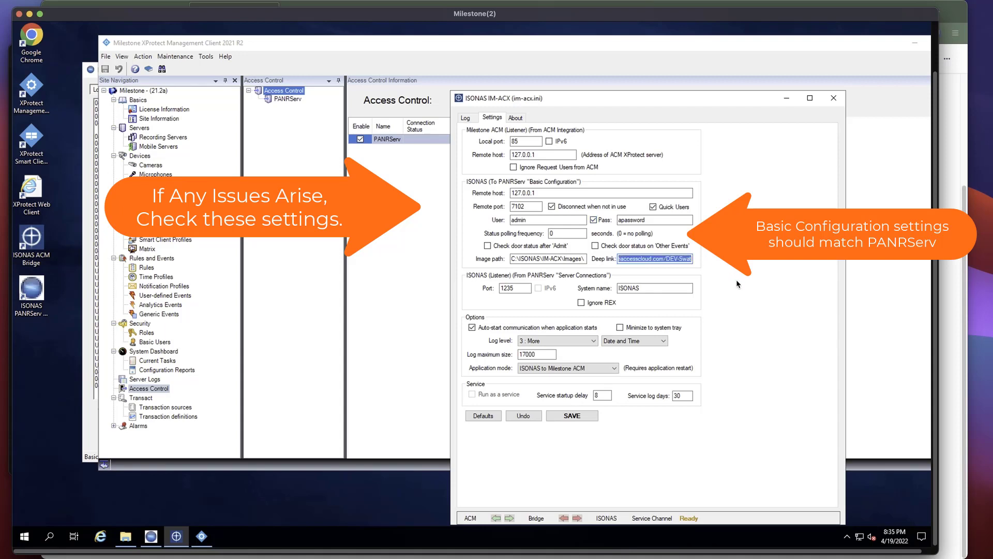